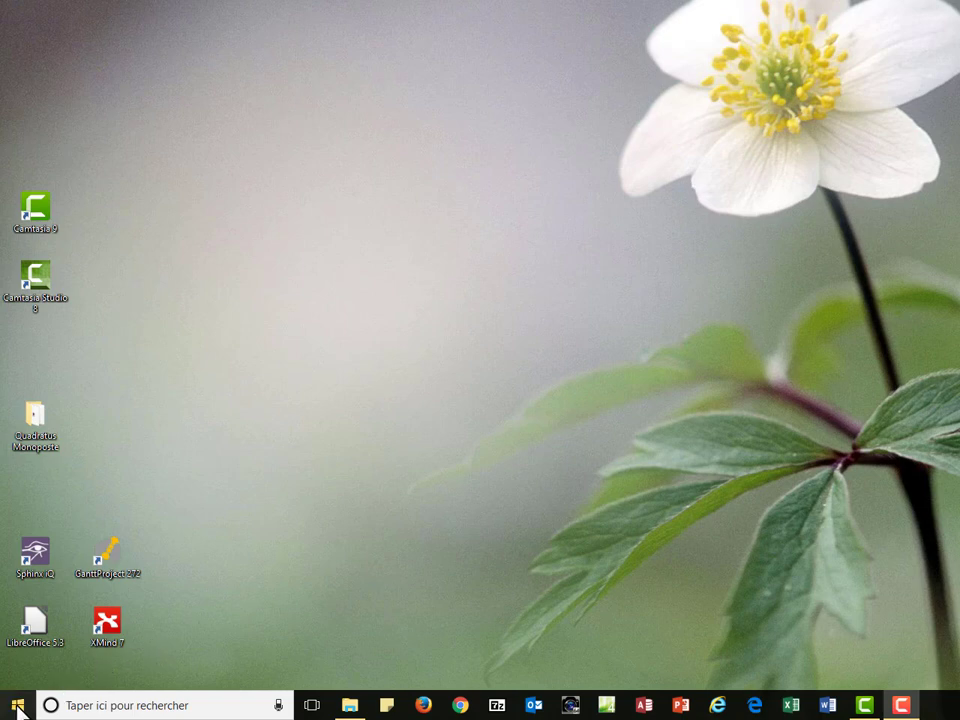
Launch Paint from the Windows accessories and open Paint 3D from it
left_click(18, 708)
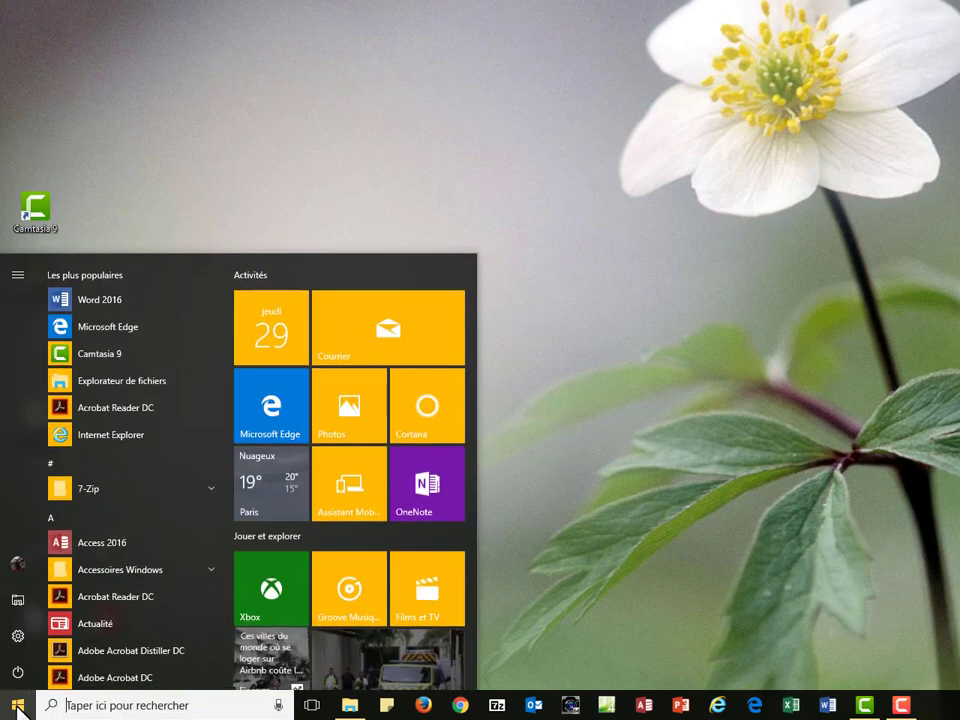
left_click(126, 571)
scroll(127, 575, "down", 2)
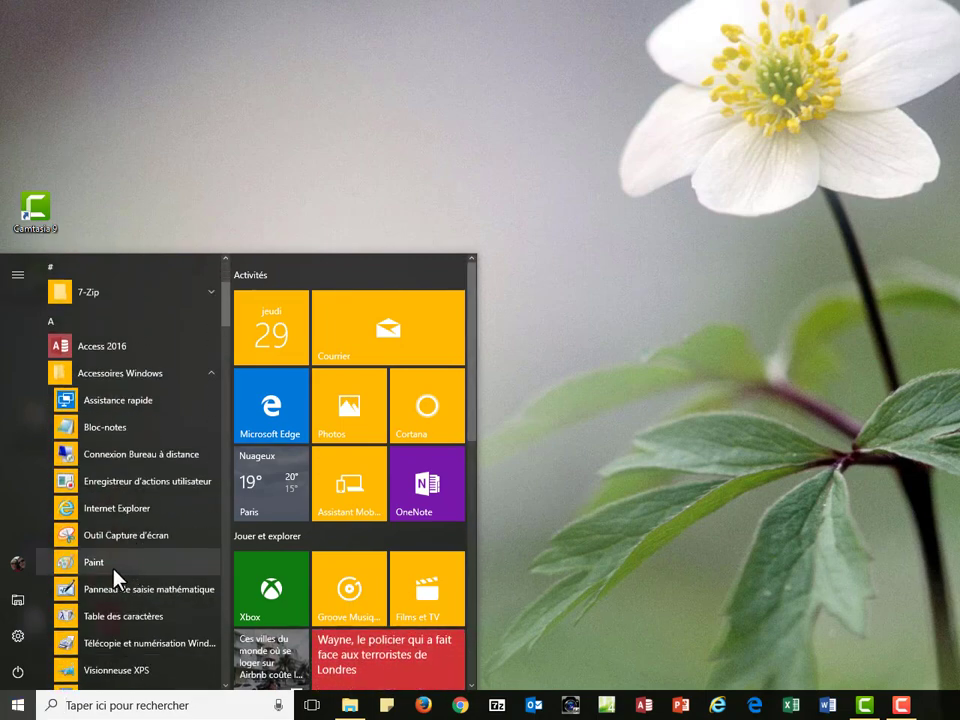
left_click(94, 562)
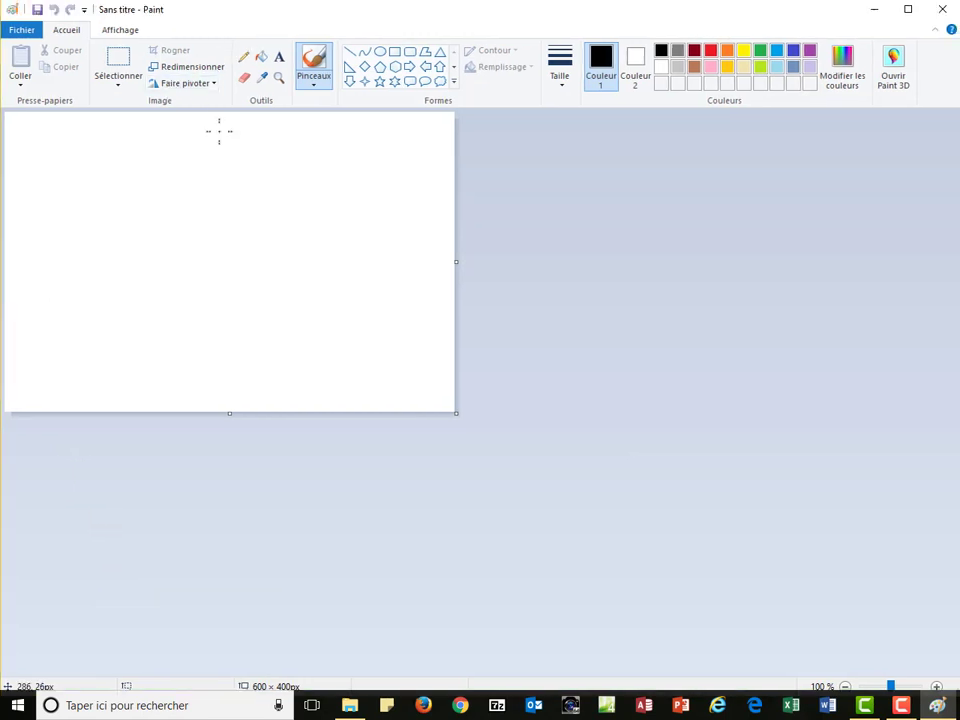
left_click(895, 65)
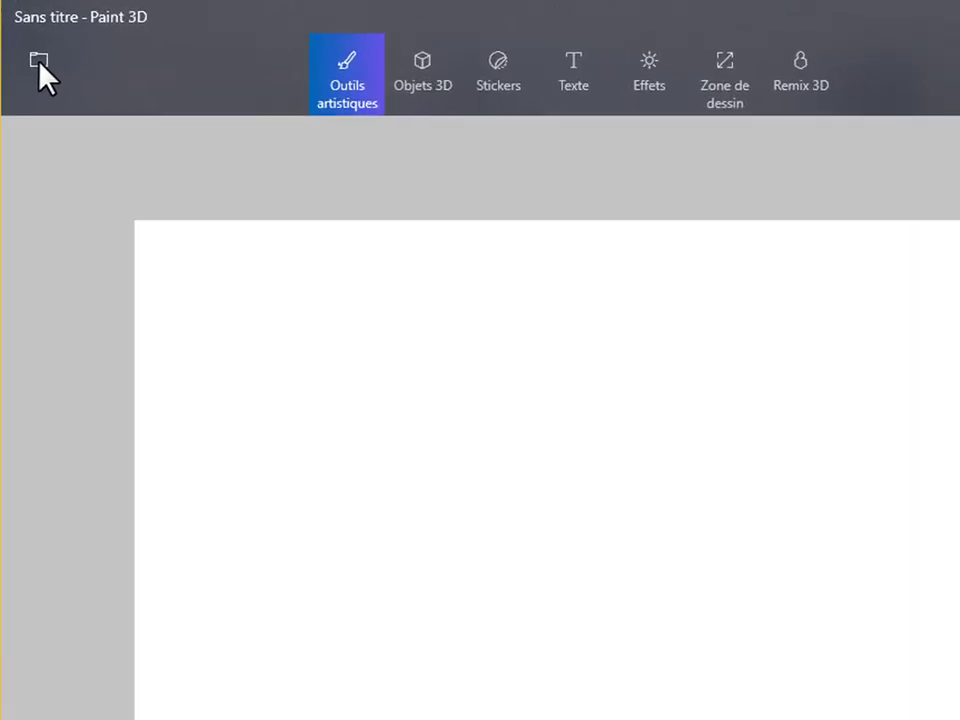
left_click(38, 61)
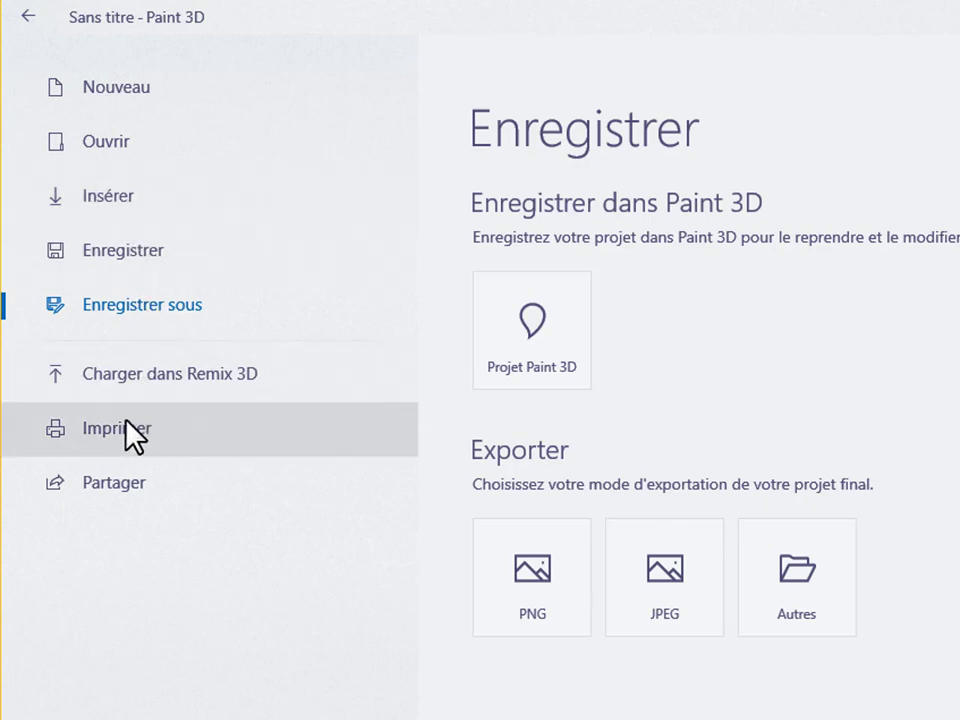
left_click(28, 20)
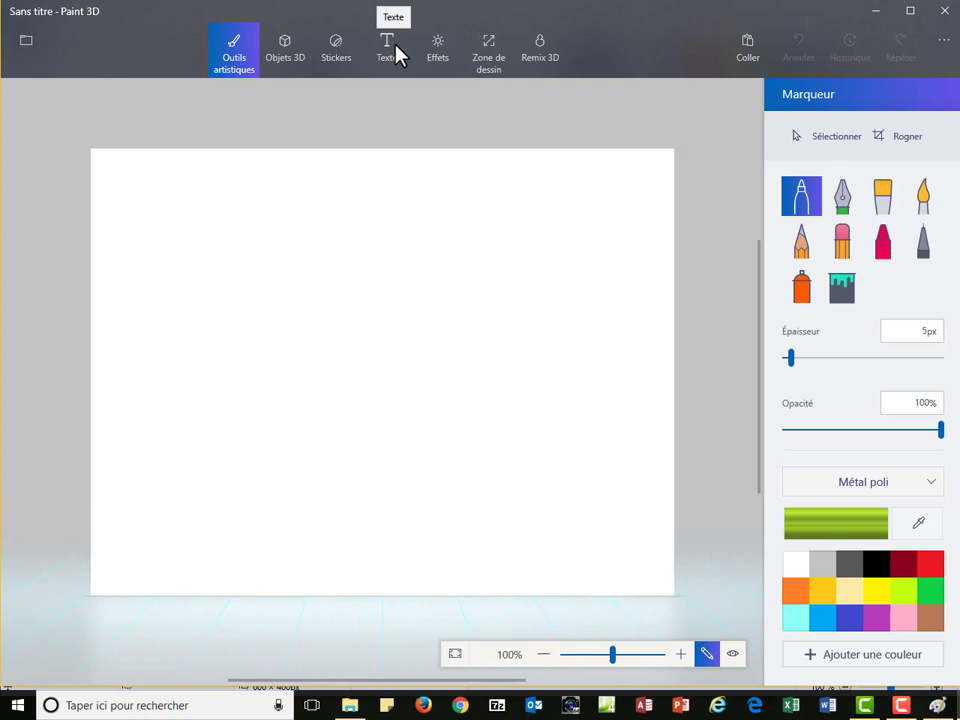
Resize the canvas to 800 px wide by 600 px high, leaving its aspect ratio unlocked
left_click(489, 52)
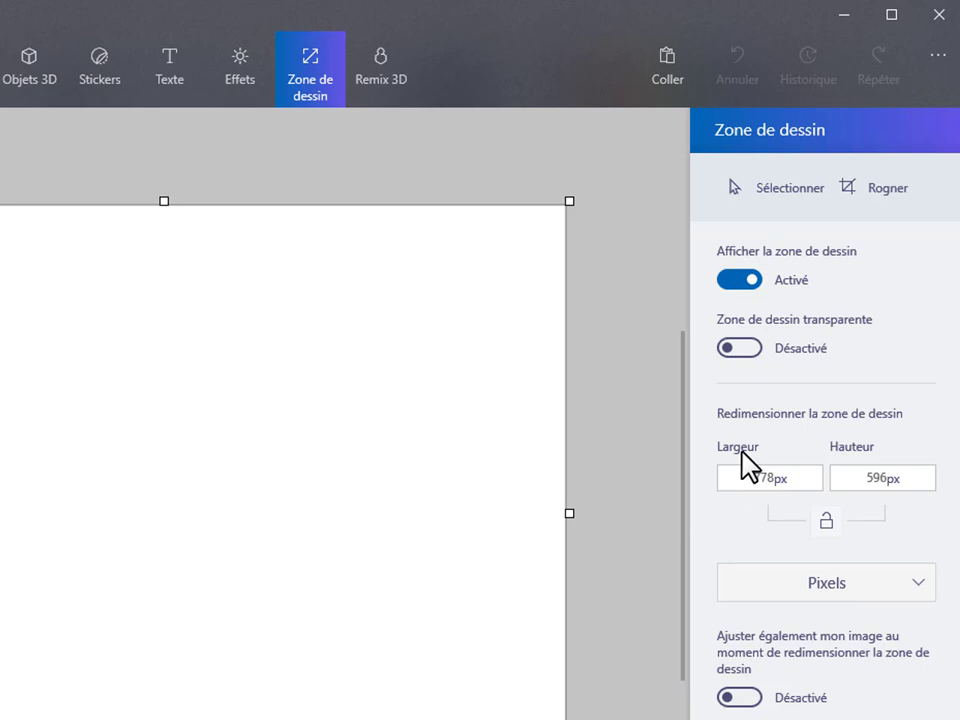
left_click(752, 478)
type("800")
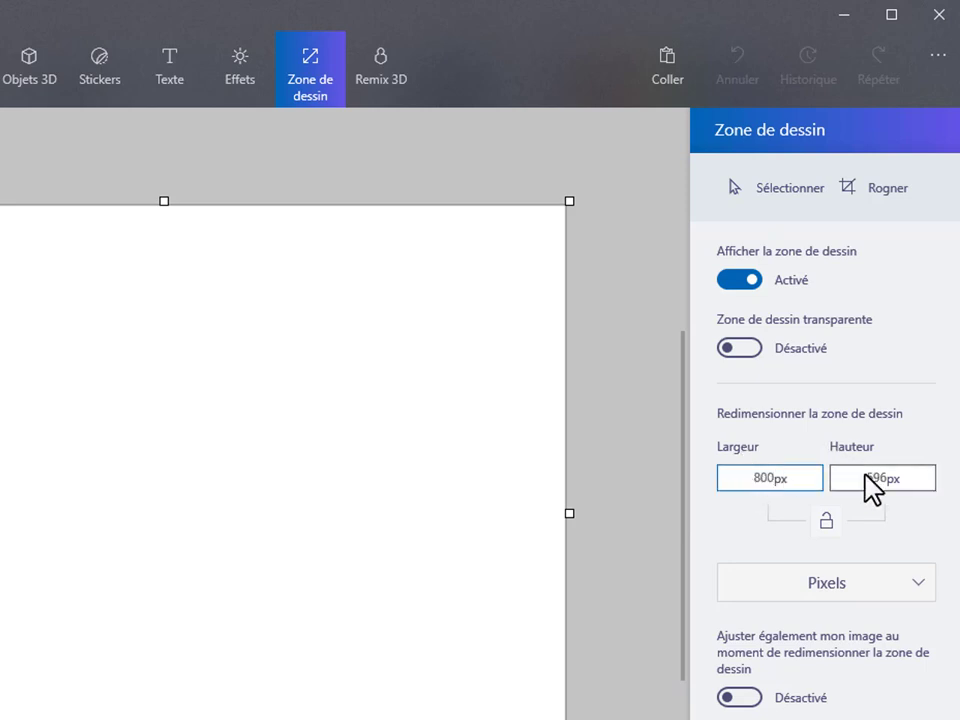
left_click_drag(898, 478, 842, 482)
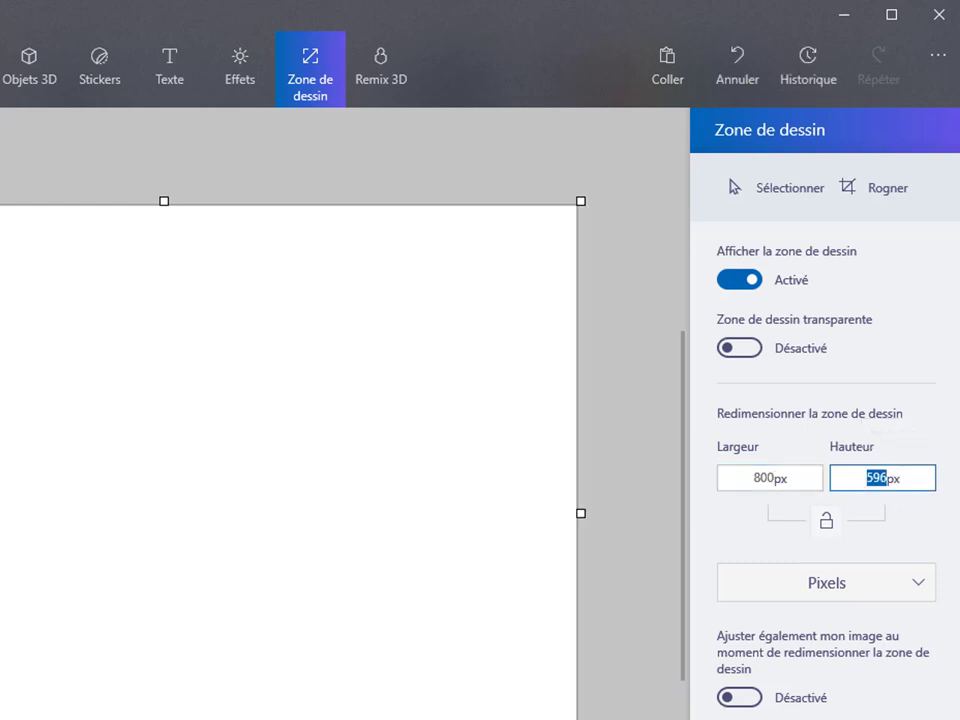
type("60")
left_click(827, 522)
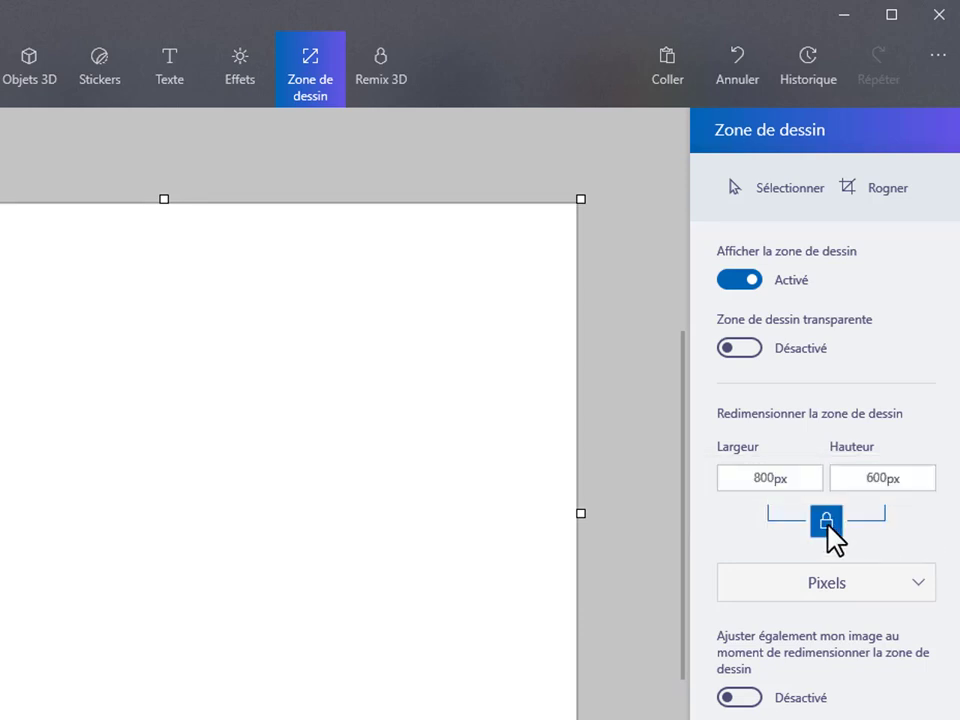
left_click(826, 520)
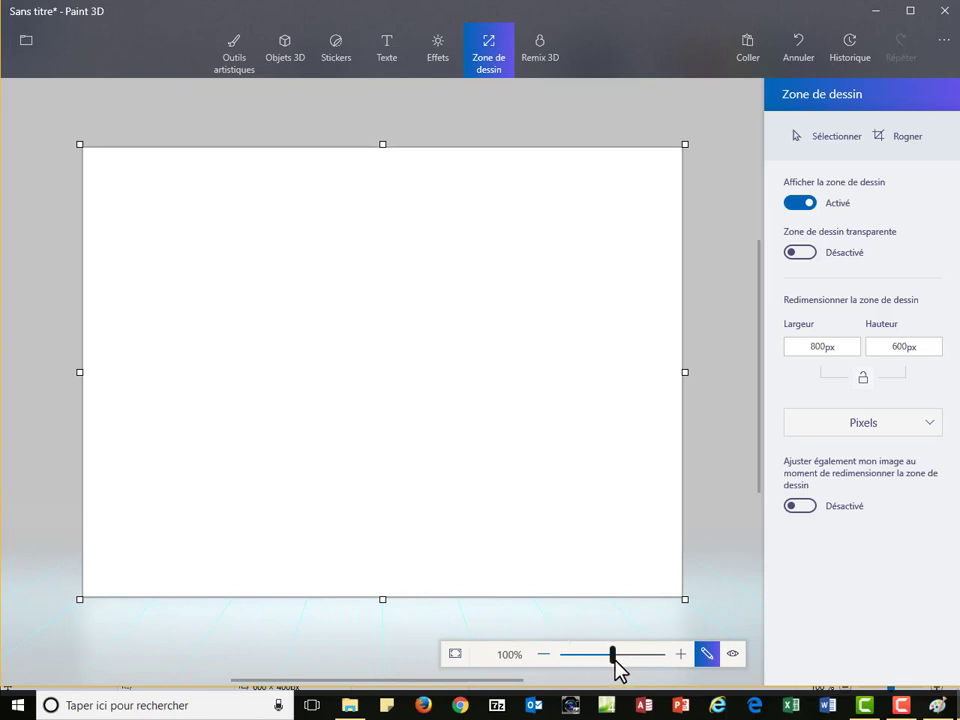
mouse_move(613, 662)
left_mouse_down()
mouse_move(621, 664)
mouse_move(612, 664)
left_mouse_up()
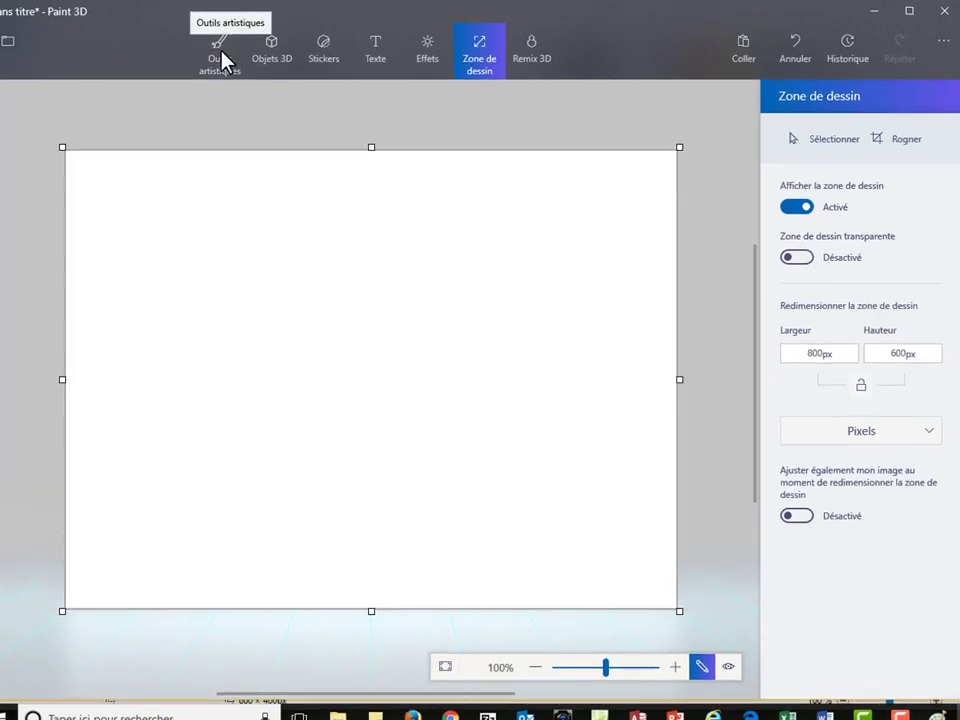
Draw a roughly horizontal dark red stroke in the canvas's upper left area with the 15 px calligraphy pen
left_click(222, 60)
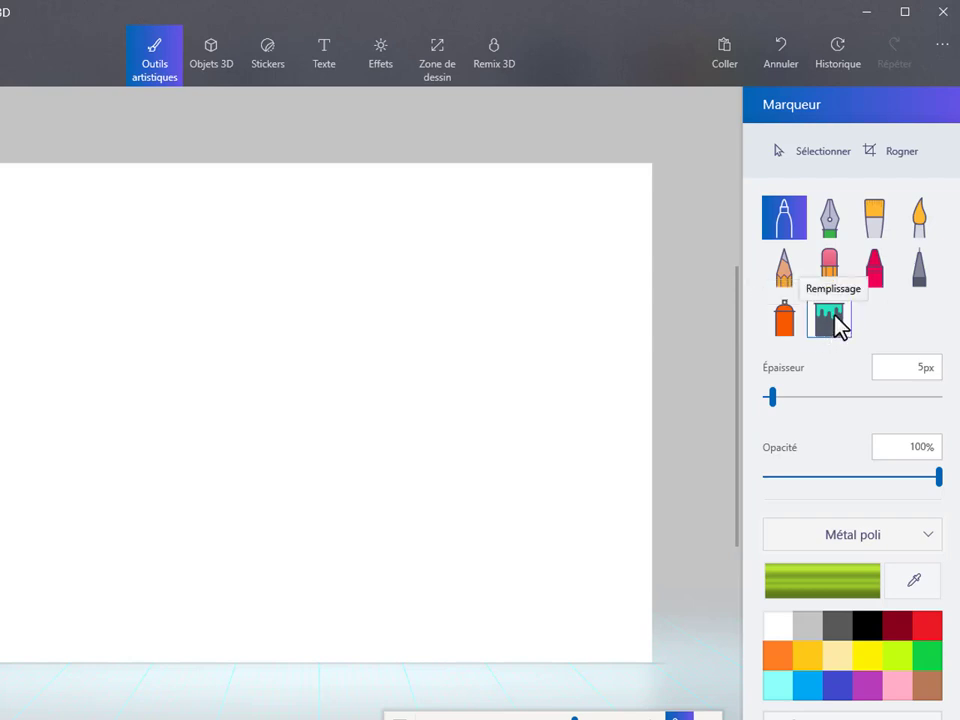
left_click(829, 222)
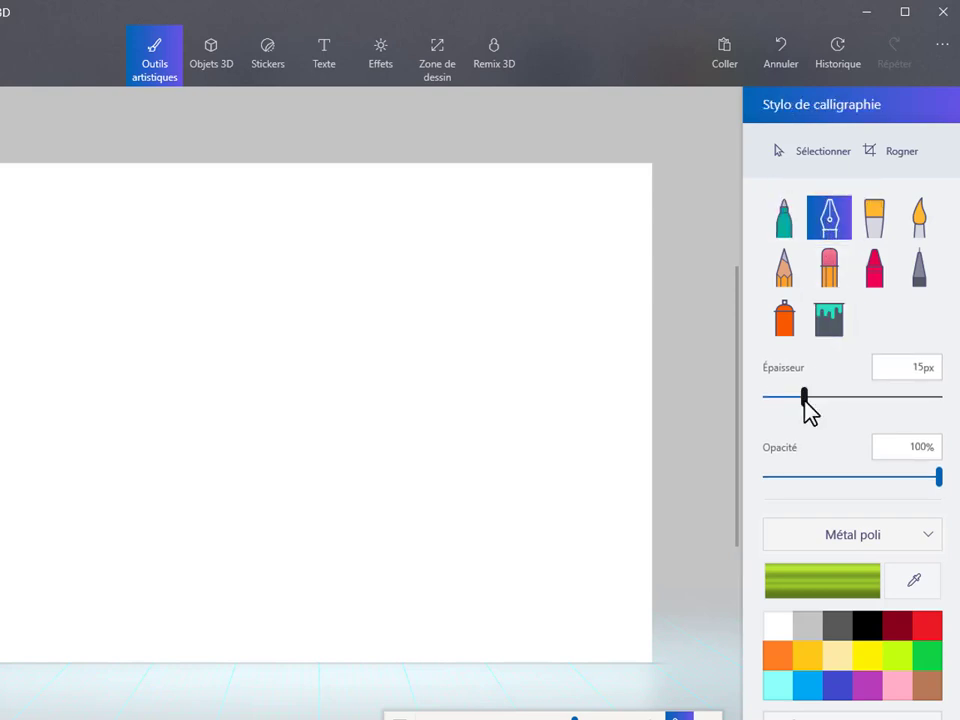
left_click_drag(805, 399, 810, 402)
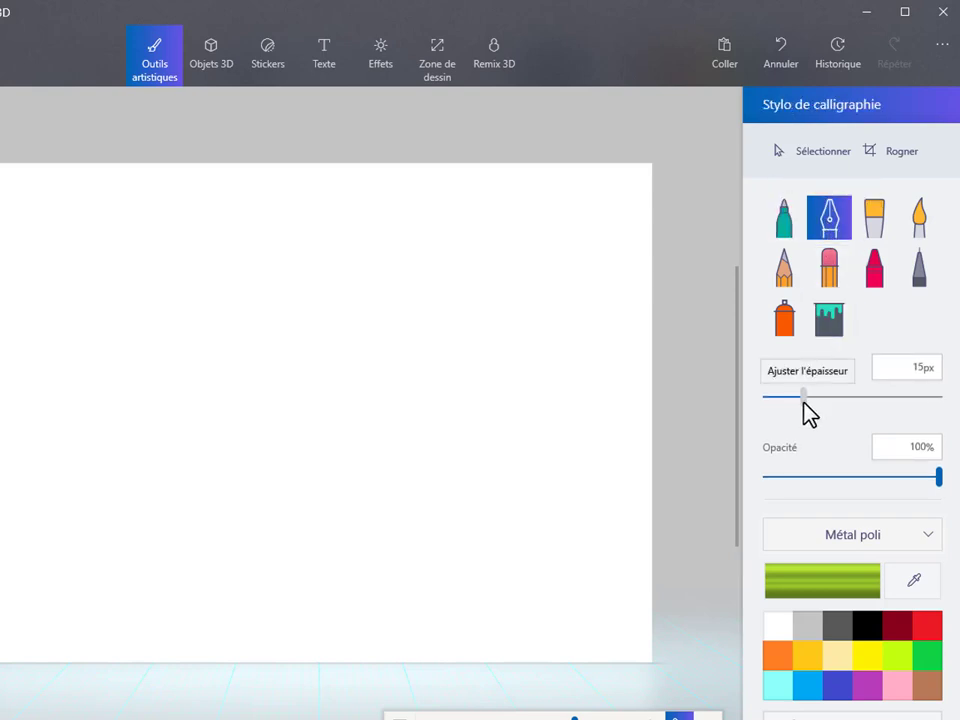
left_click(895, 626)
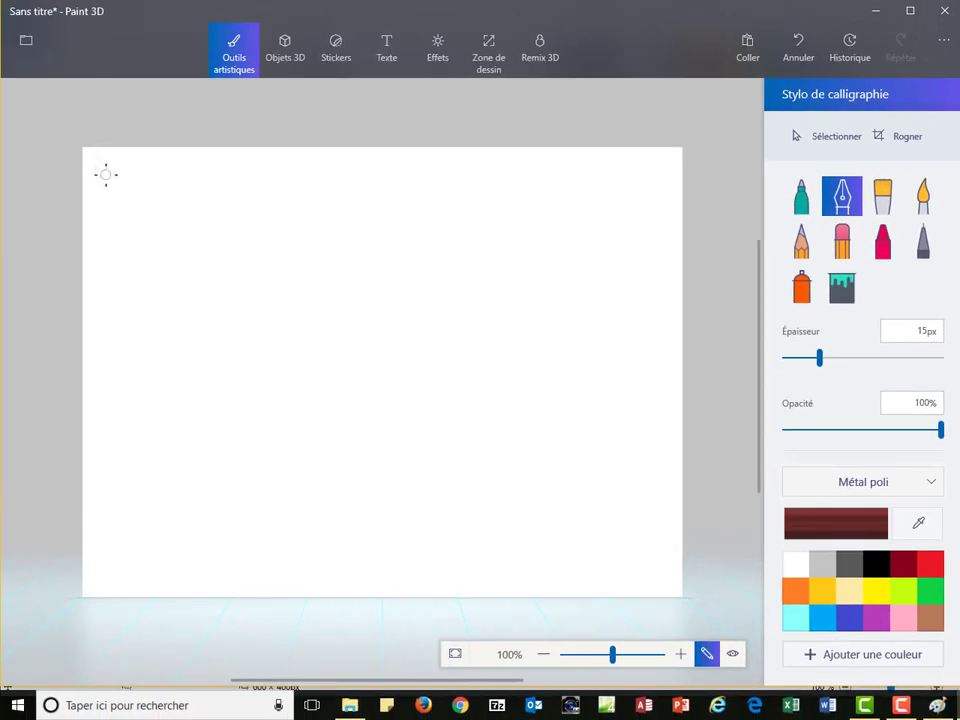
left_click_drag(105, 174, 263, 183)
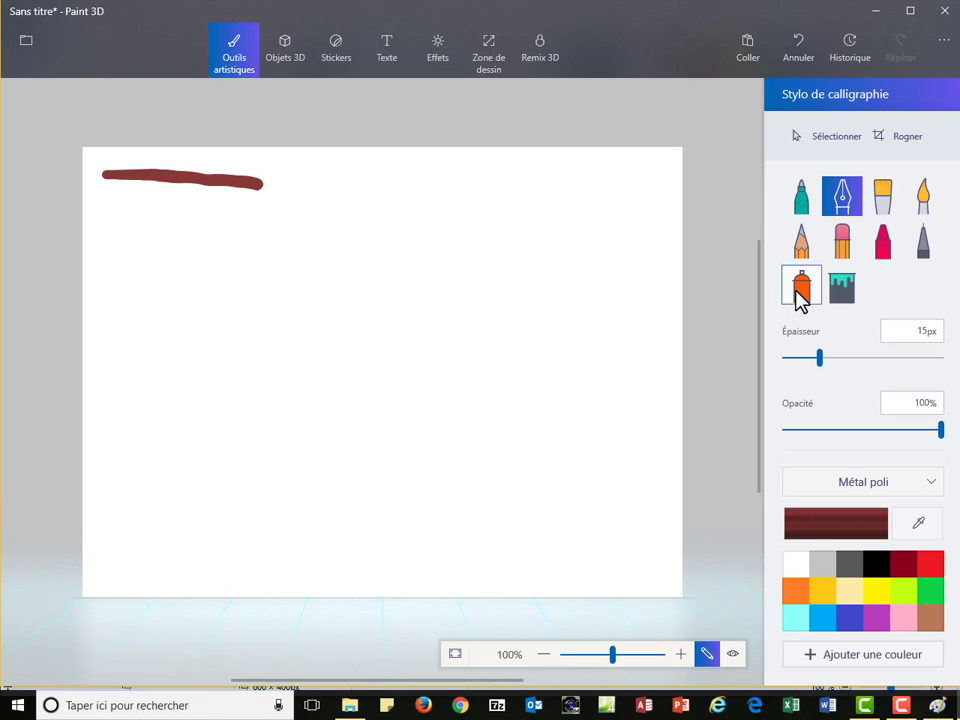
Spray a wavy indigo stroke near the upper middle of the canvas with the airbrush at 75 px and 25% opacity
left_click(801, 290)
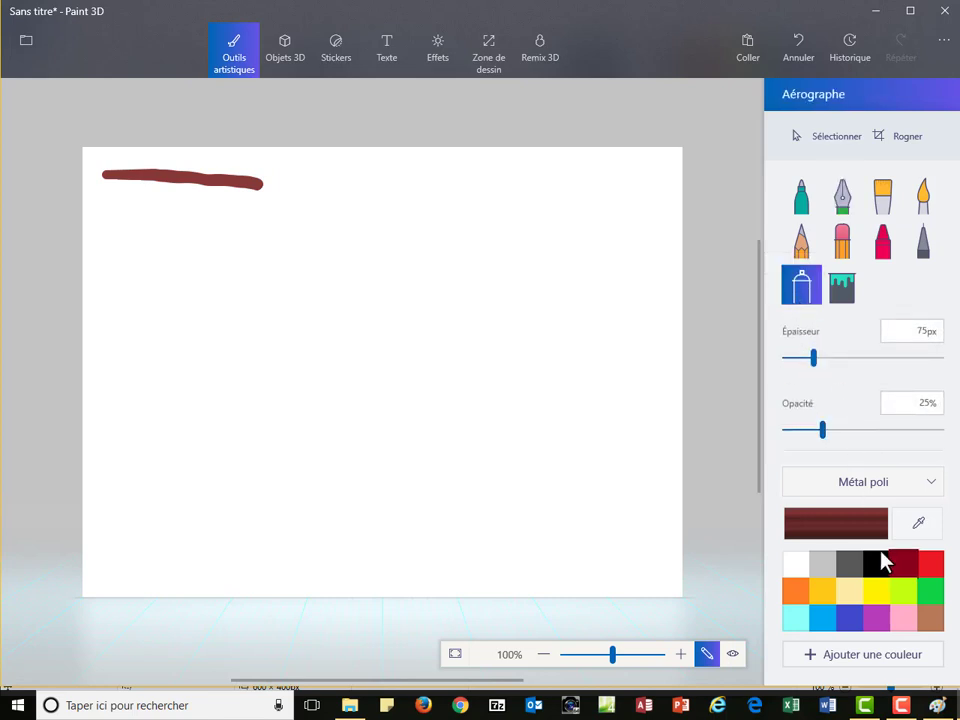
left_click(852, 627)
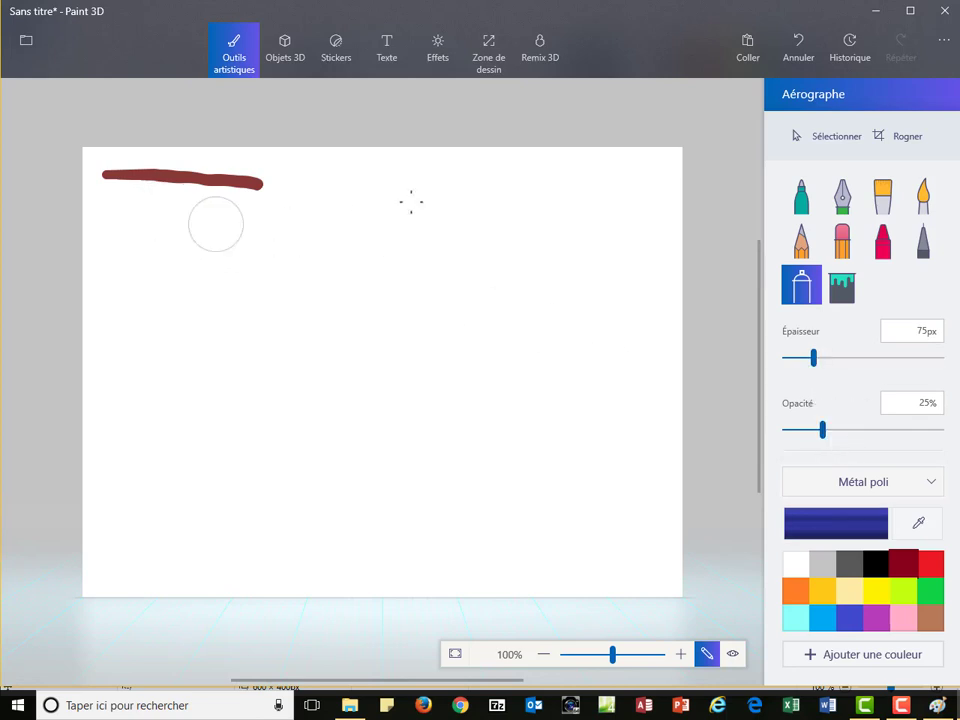
mouse_move(349, 190)
left_mouse_down()
mouse_move(475, 270)
mouse_move(515, 205)
left_mouse_up()
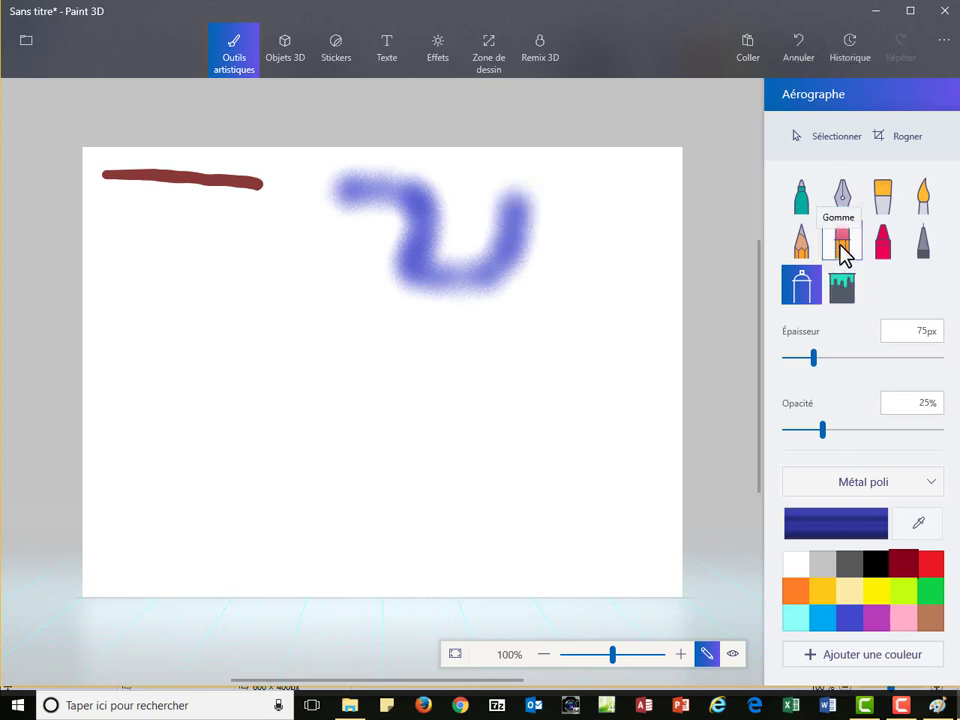
Erase the lower and right parts of the sprayed stroke with a 47 px eraser
left_click(842, 246)
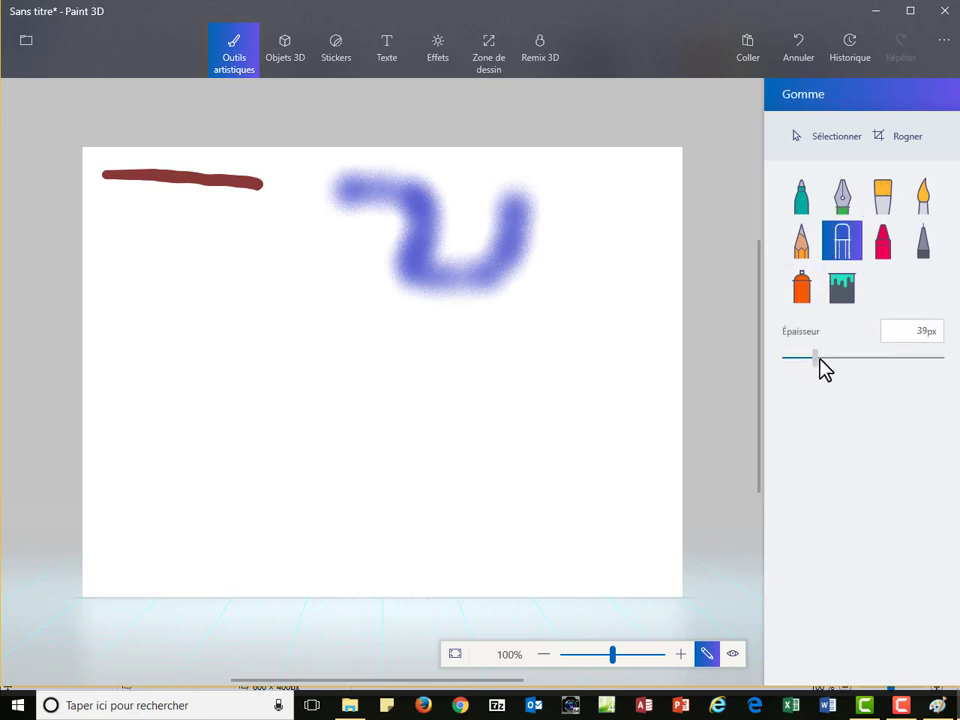
left_click_drag(819, 358, 821, 357)
mouse_move(553, 206)
left_mouse_down()
mouse_move(495, 199)
mouse_move(515, 225)
mouse_move(501, 261)
mouse_move(491, 253)
mouse_move(499, 308)
mouse_move(493, 281)
mouse_move(390, 279)
mouse_move(422, 252)
mouse_move(471, 238)
left_mouse_up()
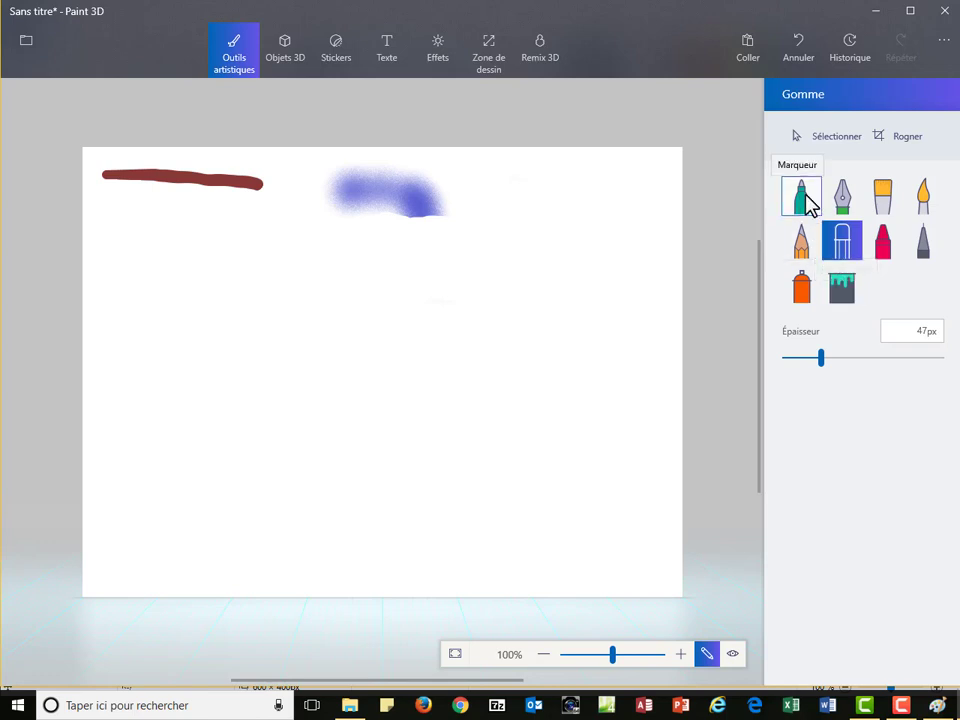
Draw a closed indigo circle in the canvas's upper right area with the 5 px marker and fill it with brown
left_click(804, 198)
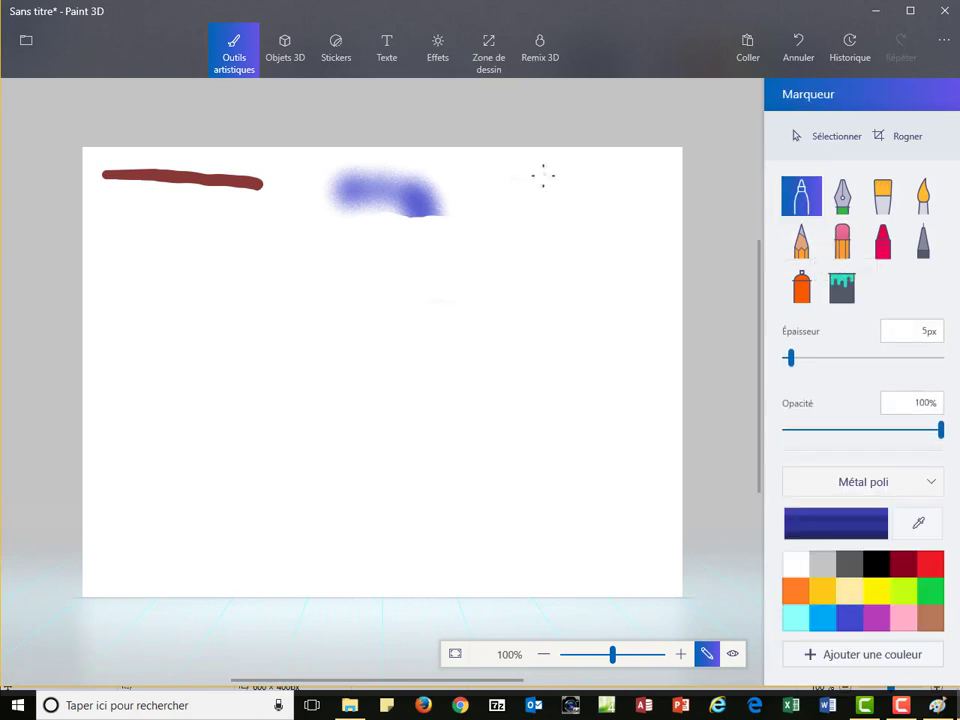
left_click_drag(544, 190, 548, 187)
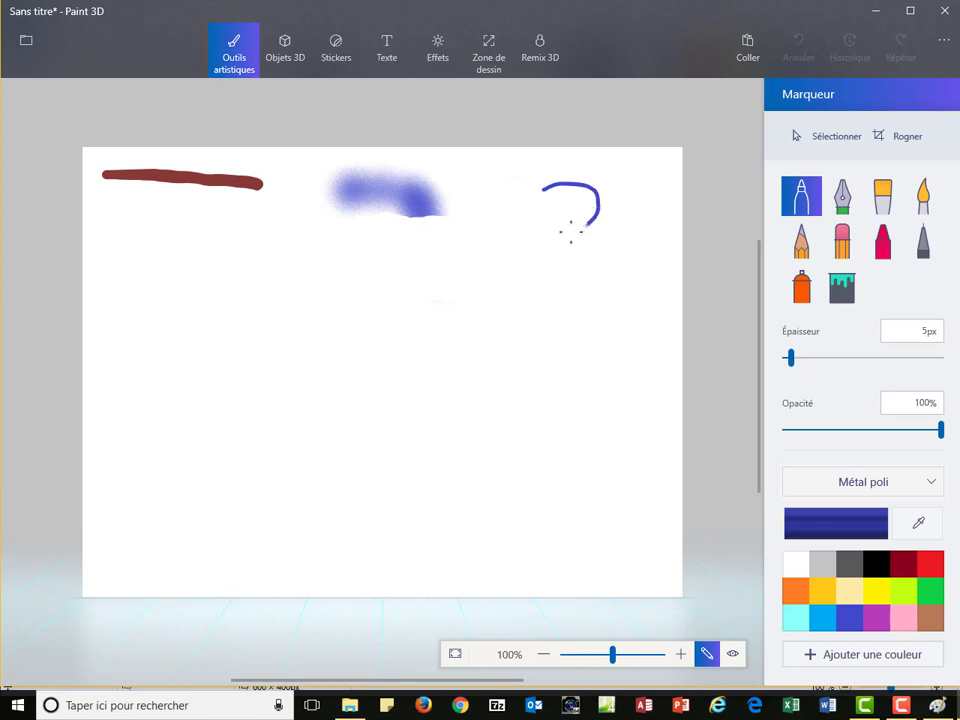
left_click_drag(566, 184, 556, 184)
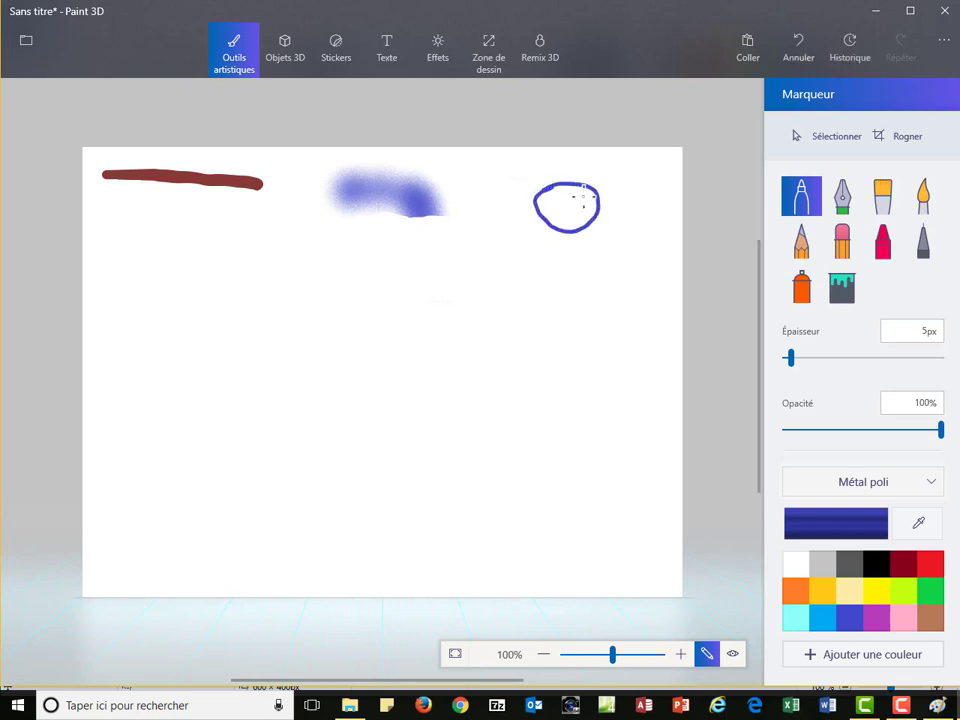
left_click(843, 288)
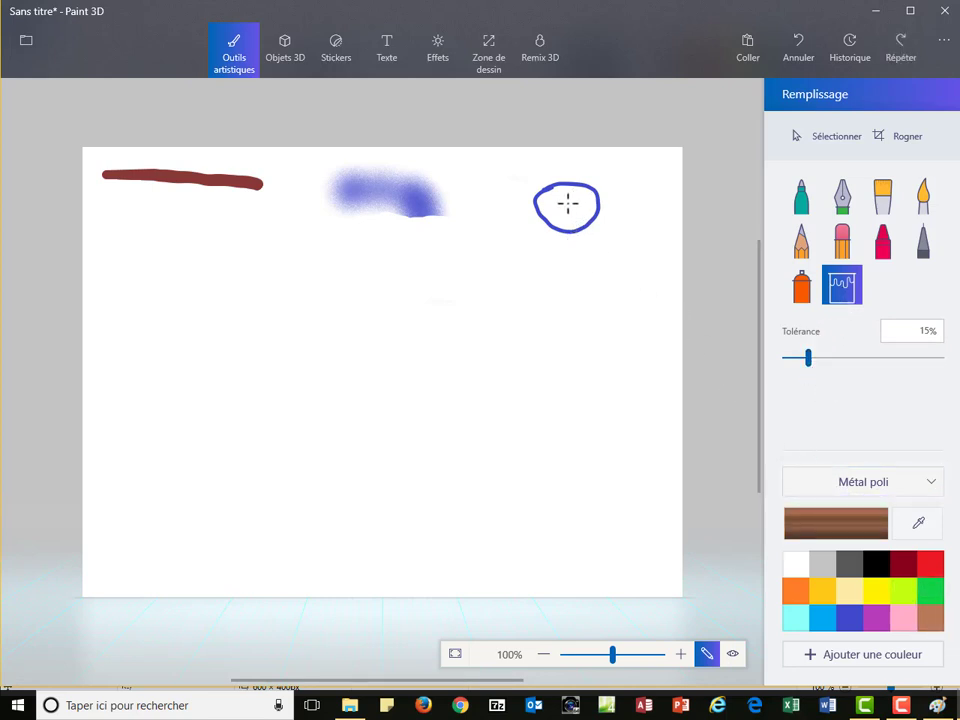
left_click(567, 204)
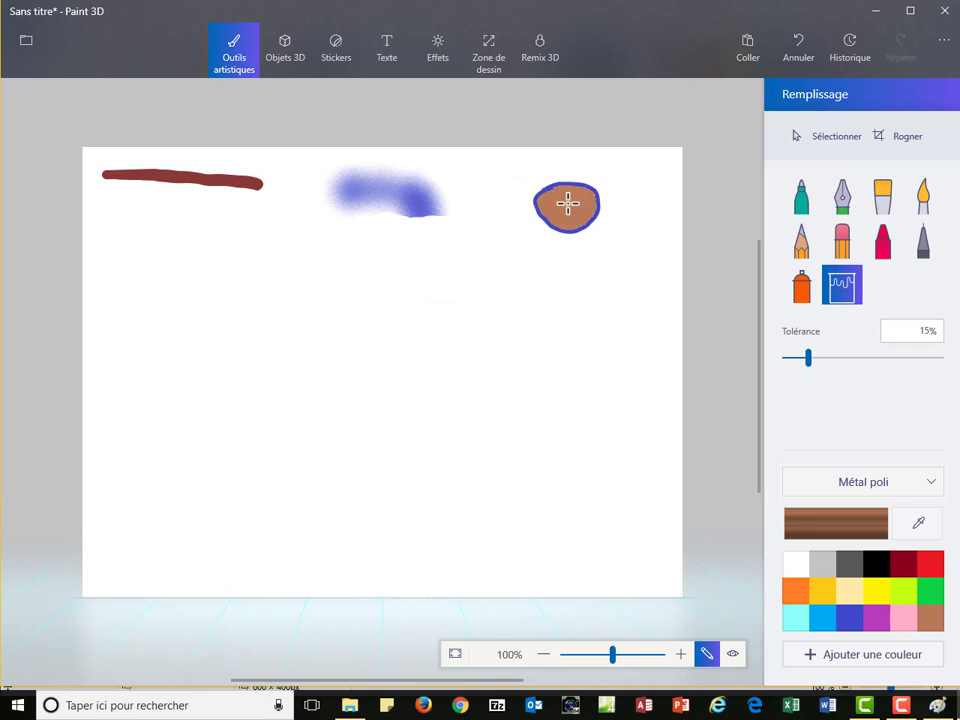
Place a dark red polished-metal 3D man model on the left side of the canvas
left_click(289, 50)
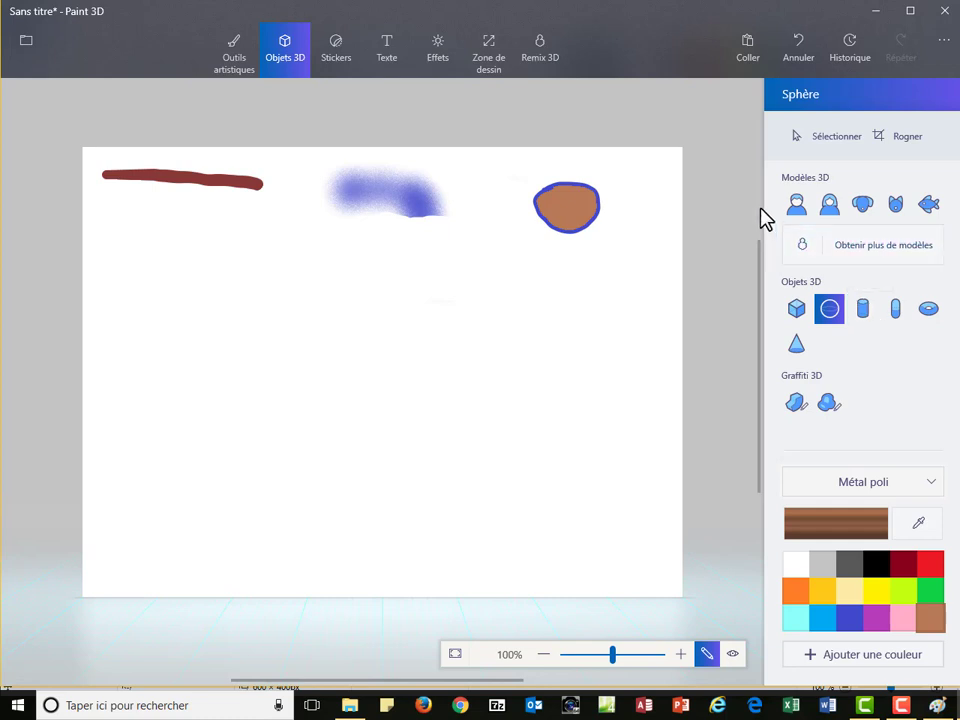
left_click(798, 206)
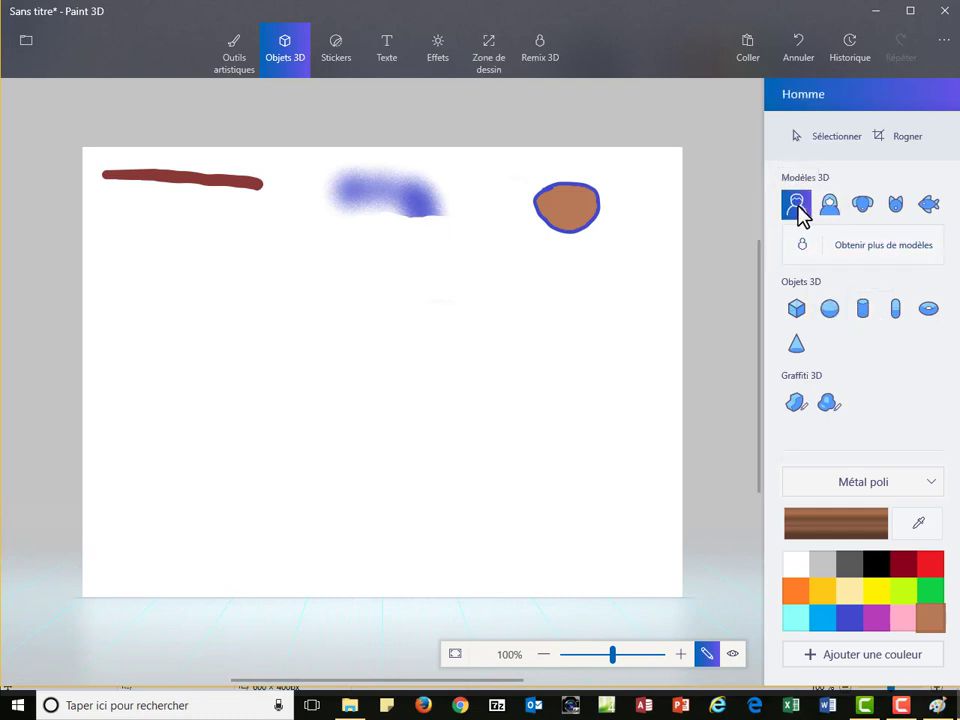
left_click(907, 573)
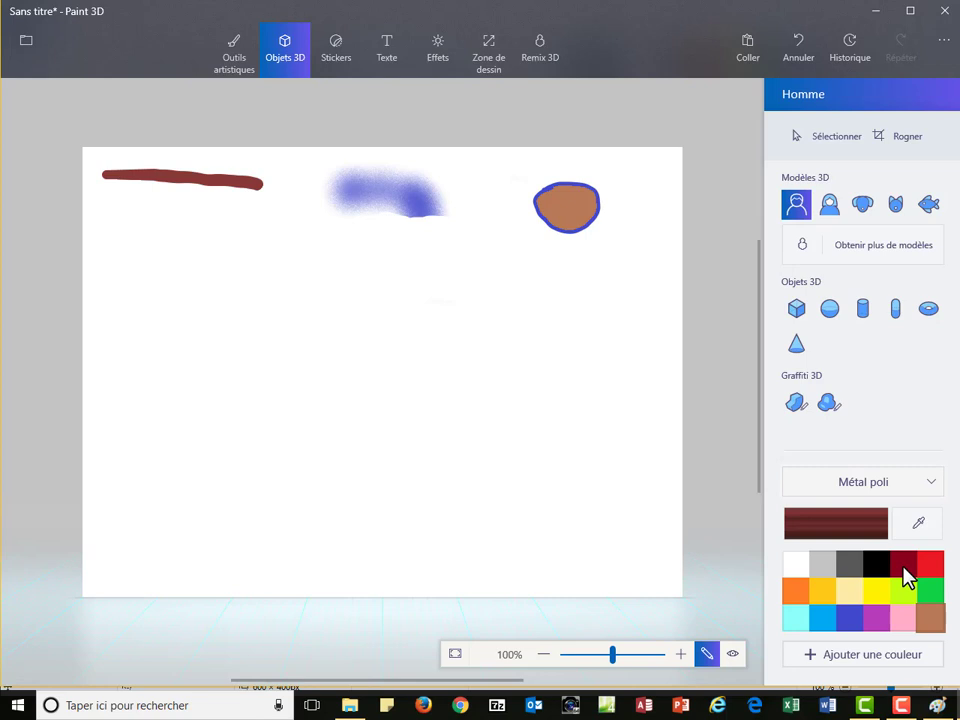
left_click(179, 359)
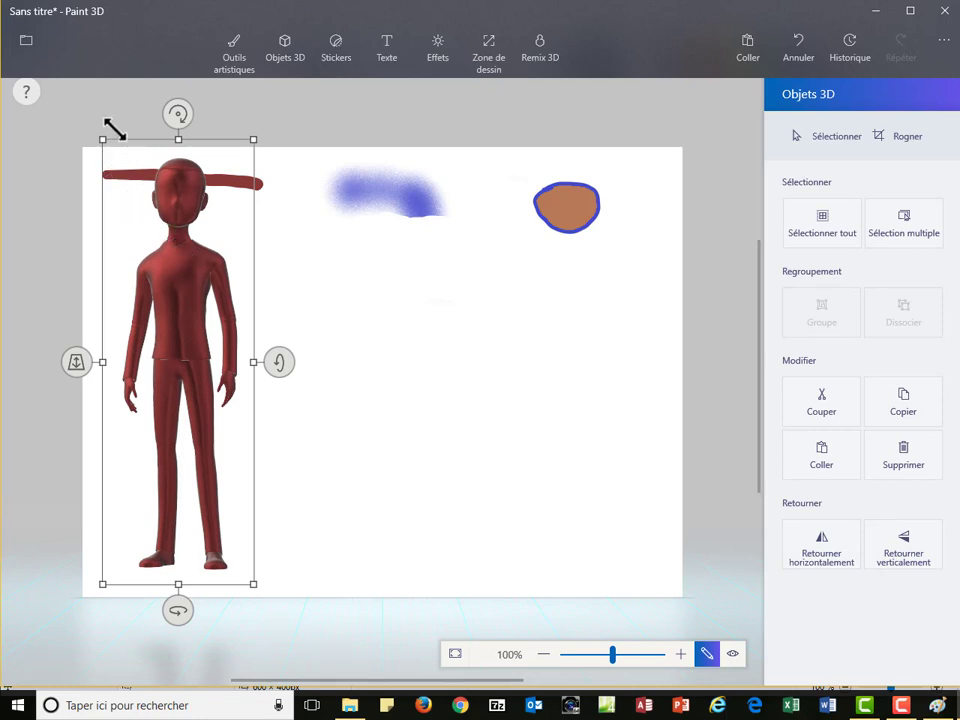
Shrink the man model to about two thirds of its height and turn it around its vertical axis to face right
left_click_drag(101, 142, 185, 307)
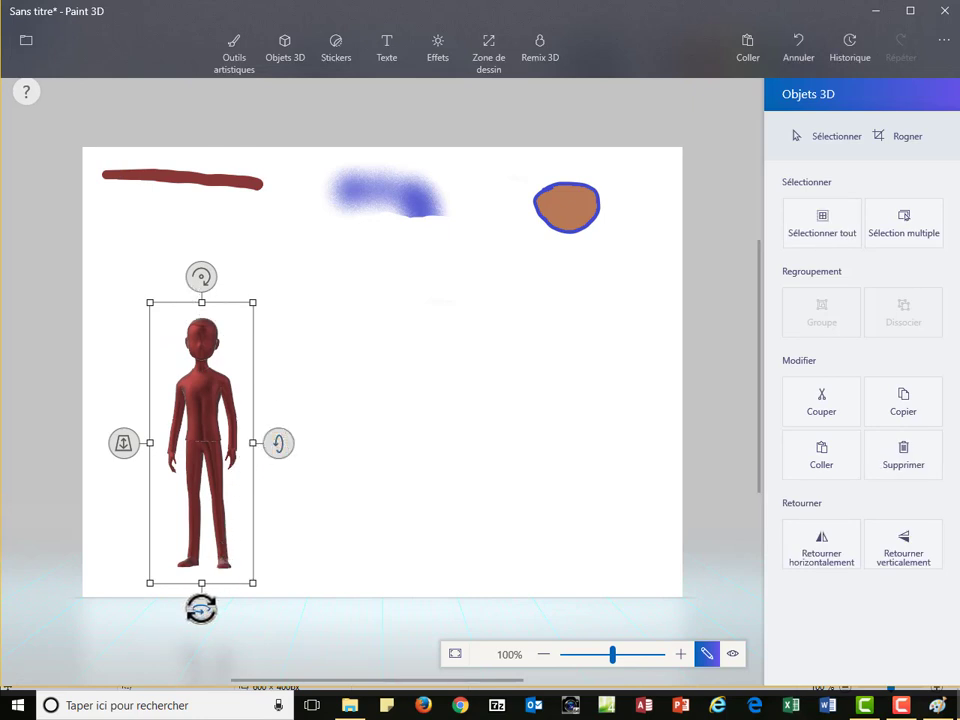
left_click_drag(201, 609, 224, 601)
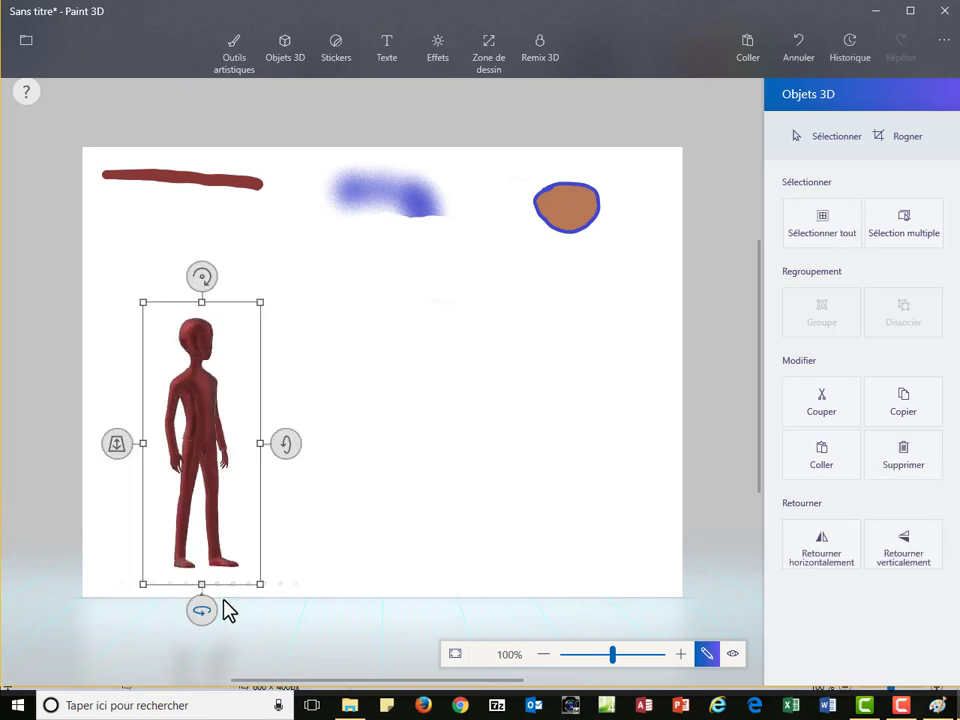
mouse_move(283, 442)
left_mouse_down()
mouse_move(287, 495)
mouse_move(290, 411)
mouse_move(292, 446)
left_mouse_up()
left_click_drag(203, 275, 206, 321)
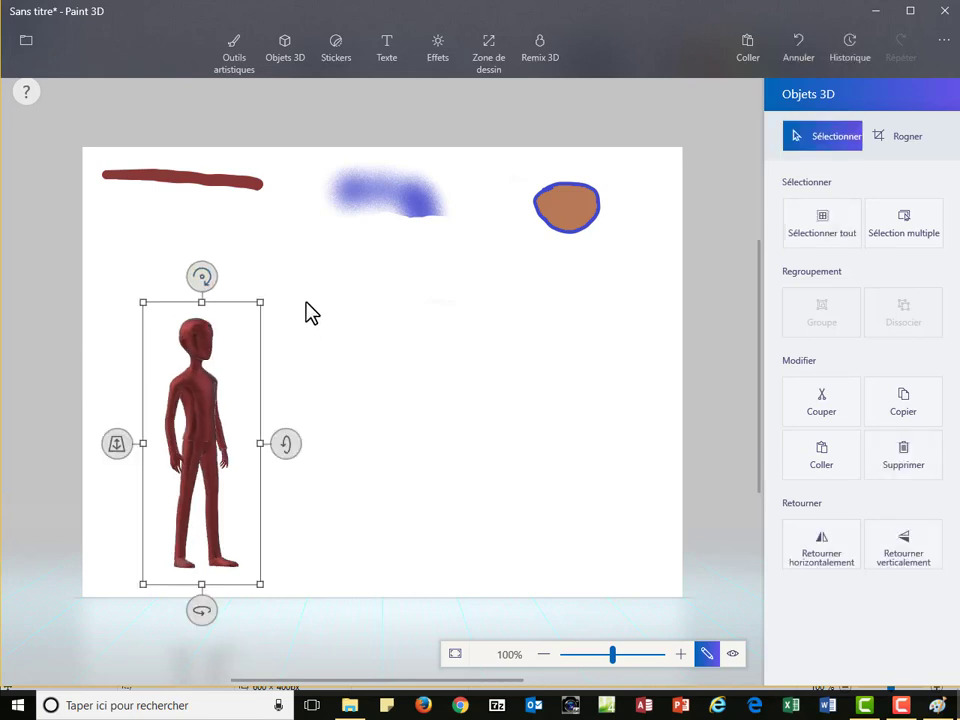
left_click(305, 312)
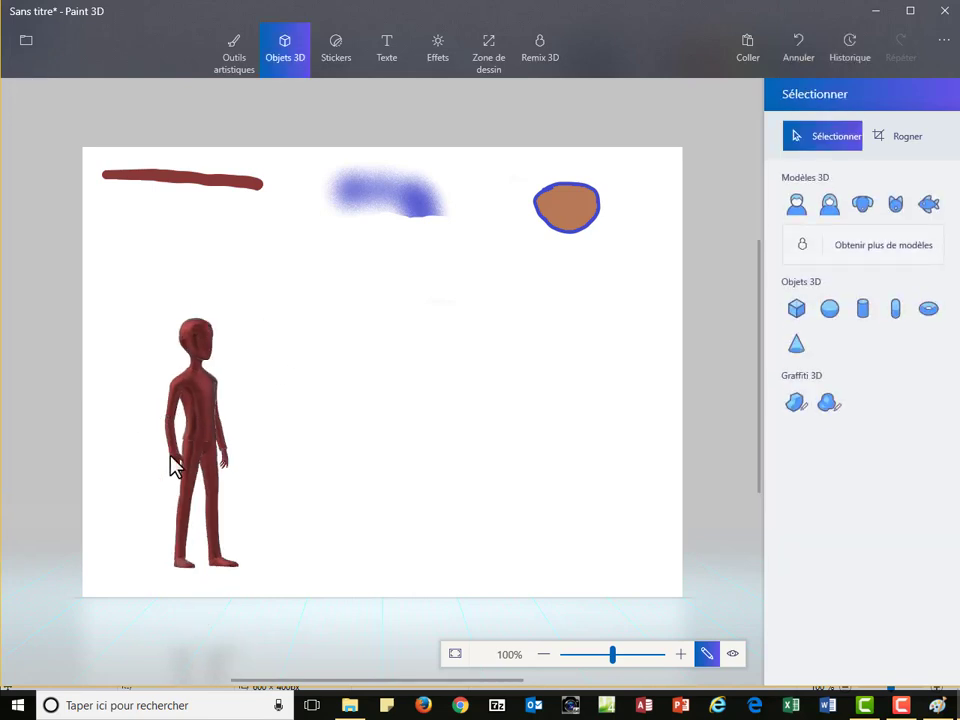
Place an indigo polished-metal cube beside the man's feet and rotate it to show its top and one side face
left_click(203, 398)
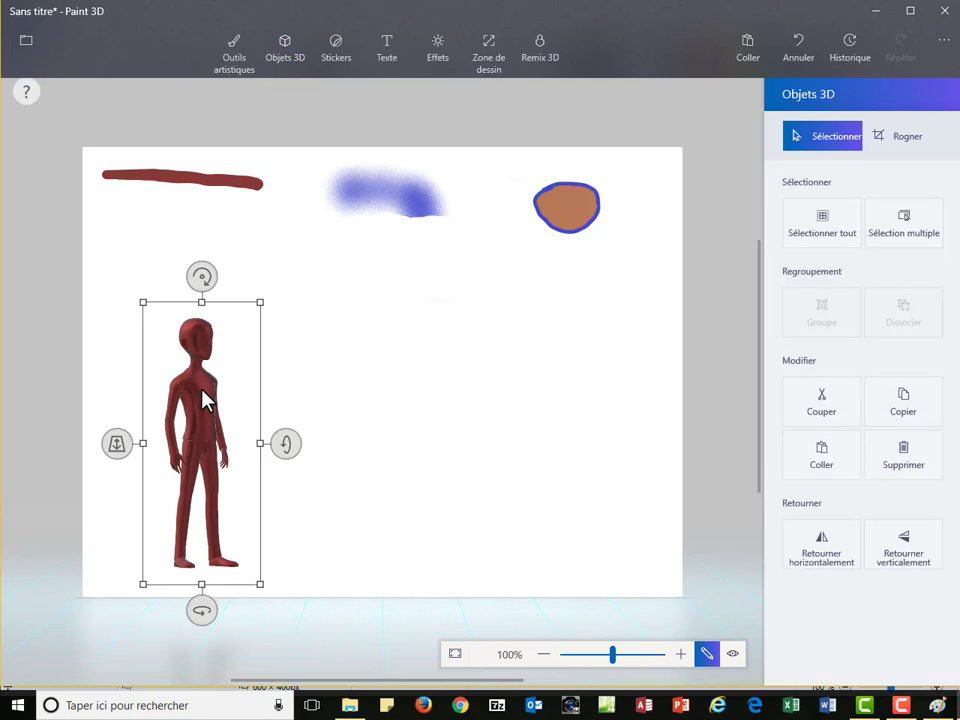
left_click(290, 50)
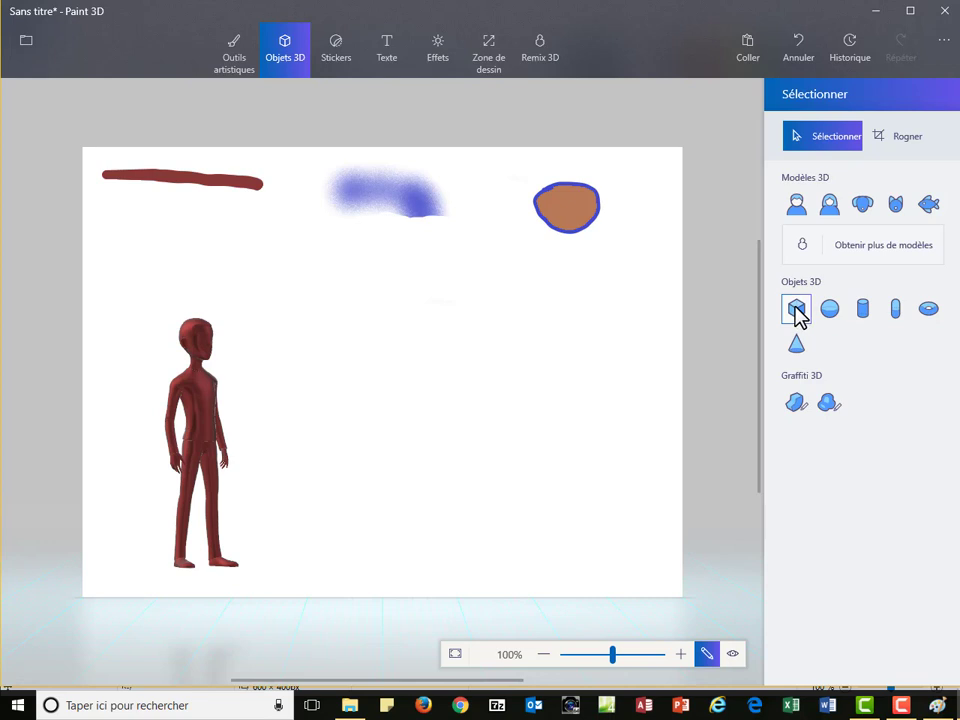
left_click(797, 309)
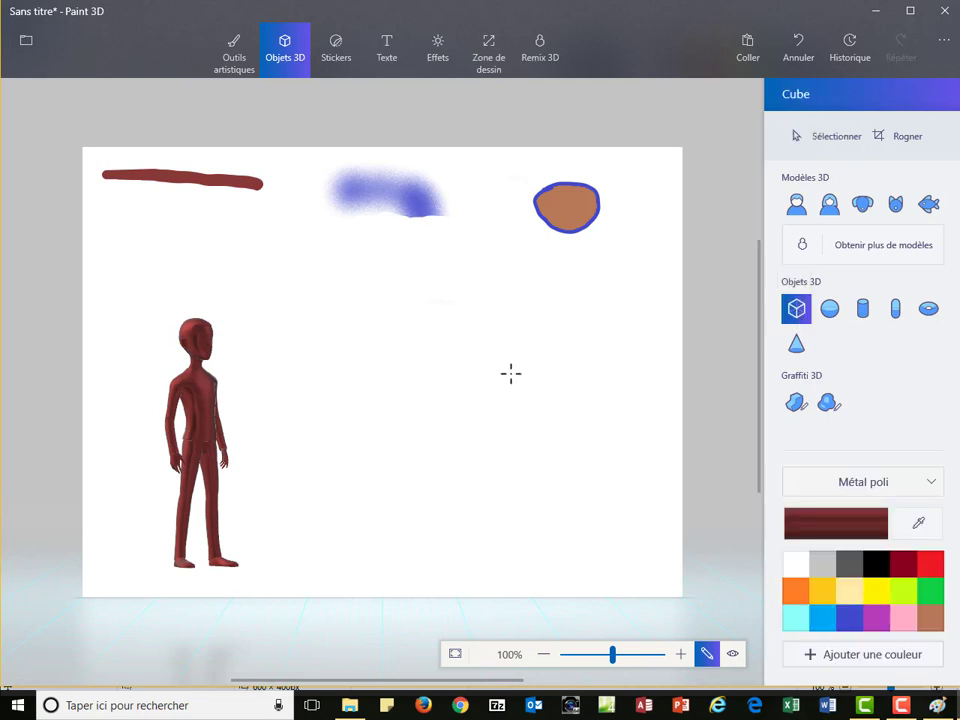
left_click(850, 619)
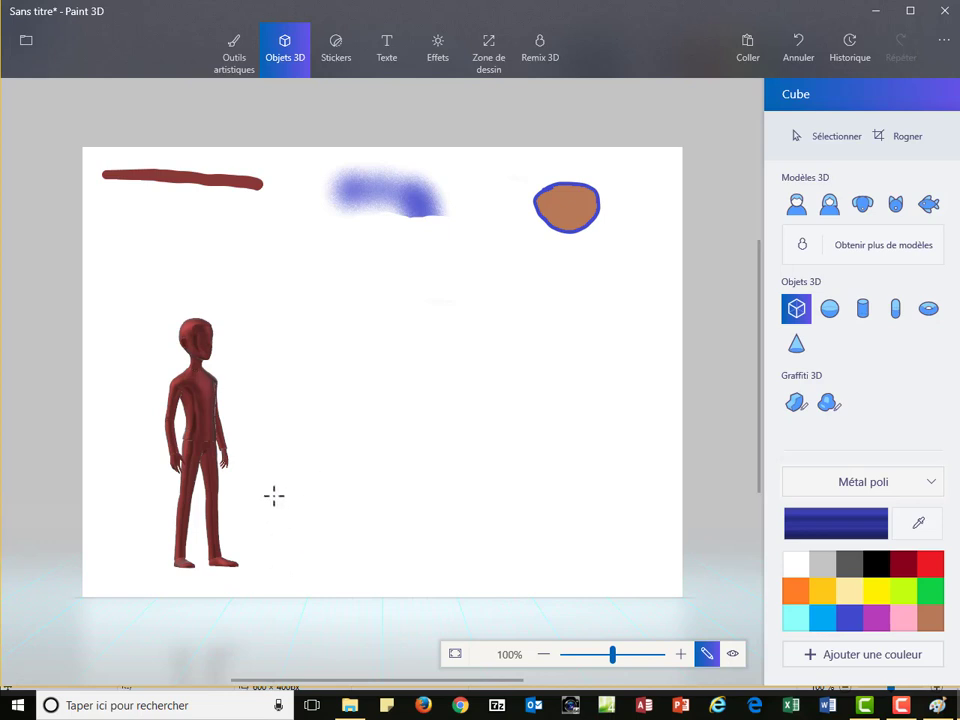
left_click_drag(274, 495, 340, 564)
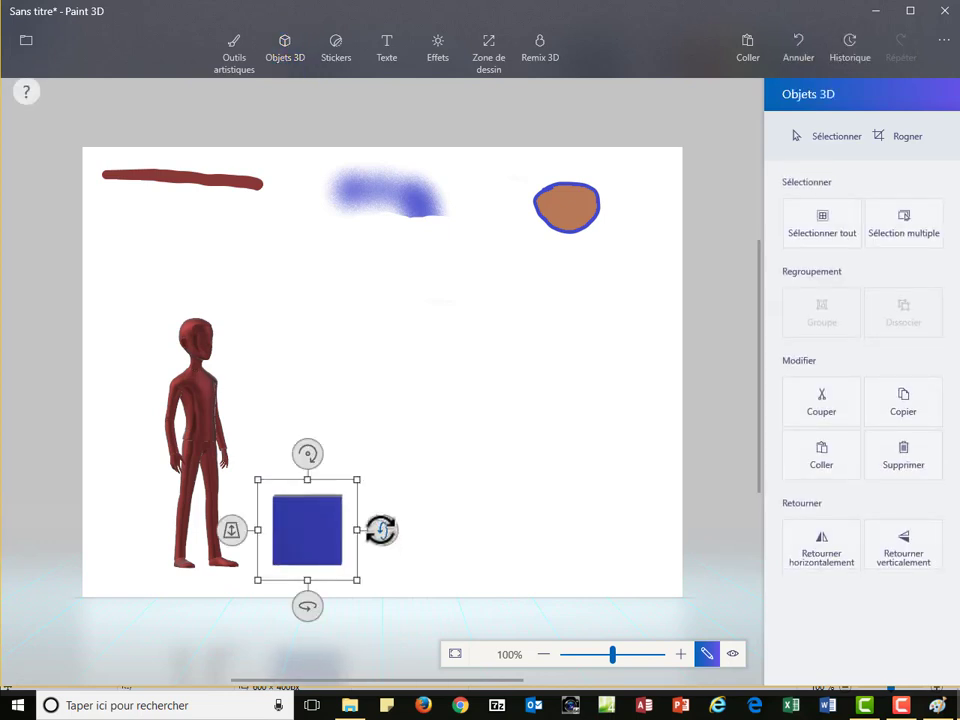
left_click_drag(381, 530, 375, 537)
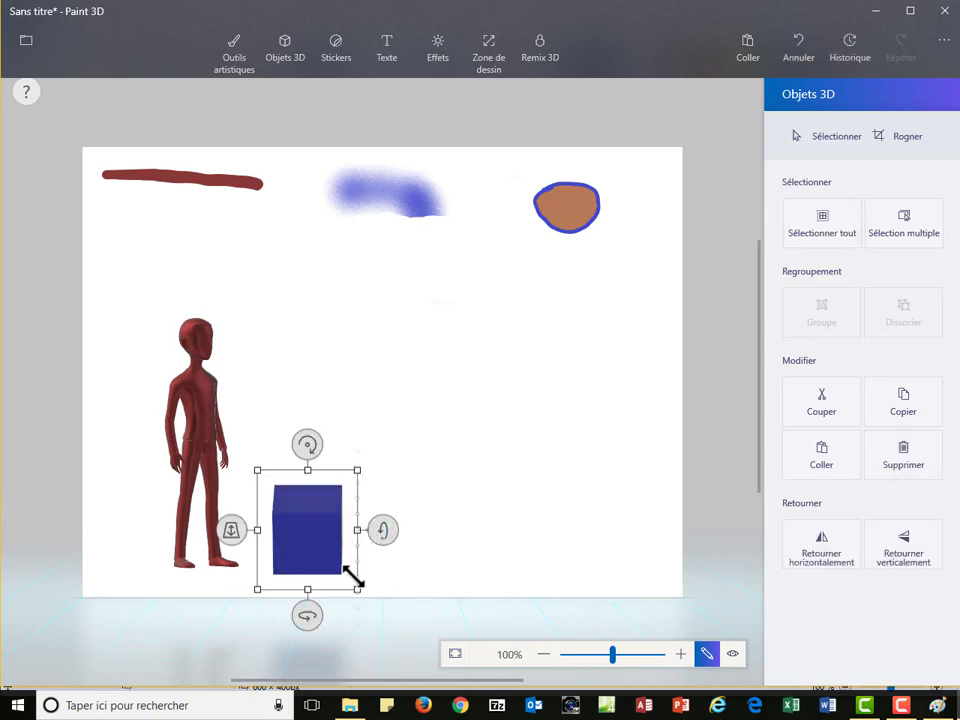
left_click_drag(307, 616, 287, 610)
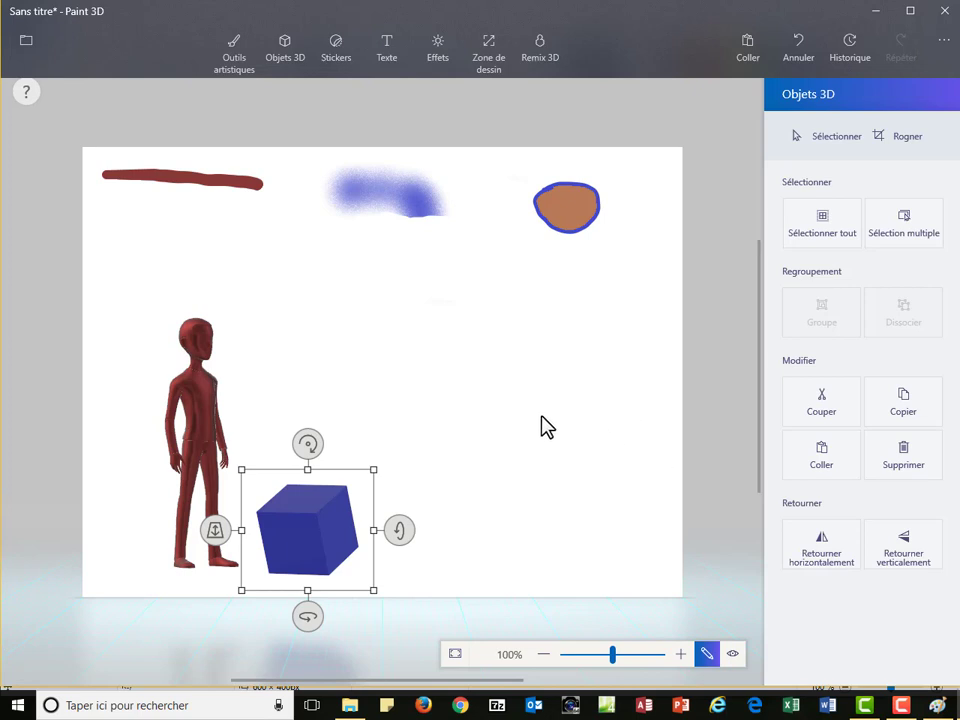
Apply the Spirale sticker to the indigo cube and shrink it to about a third of its size so it fits the cube
left_click(336, 45)
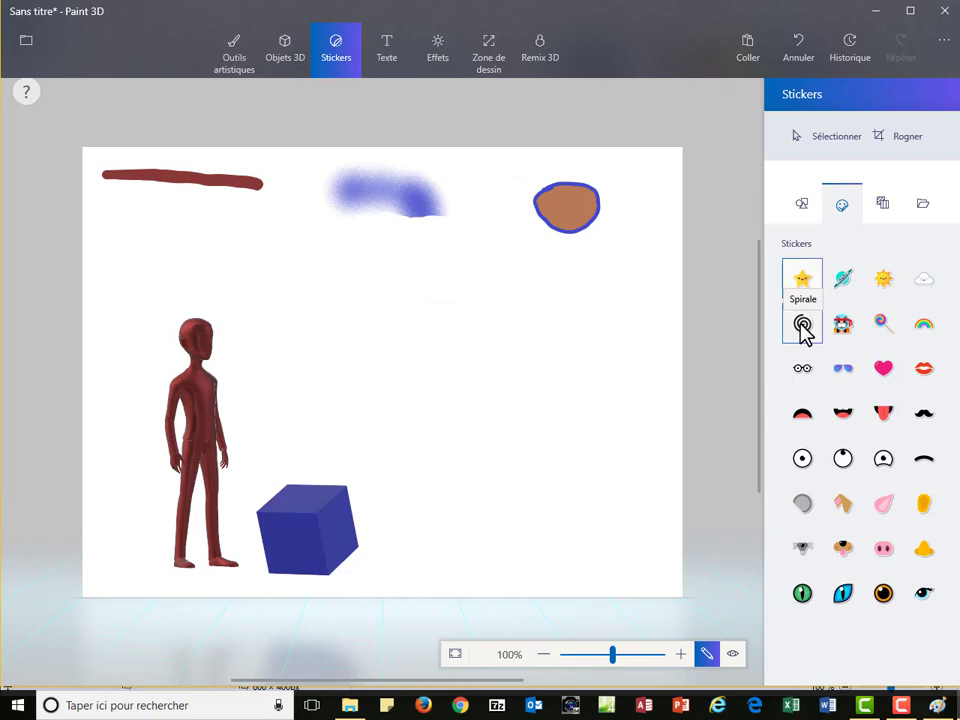
left_click(305, 515)
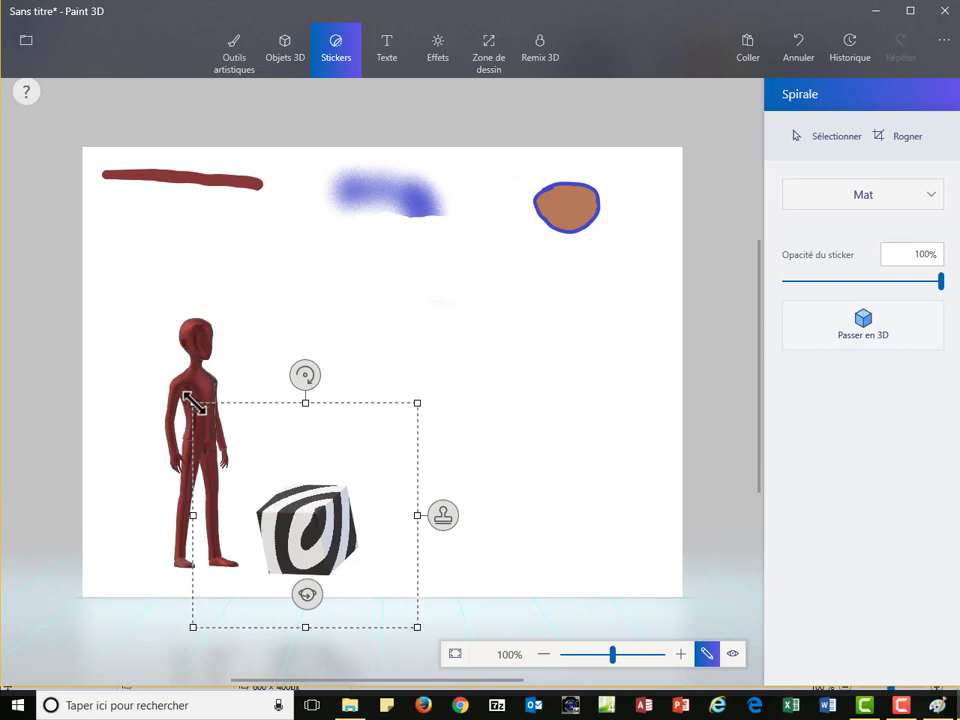
left_click_drag(193, 403, 262, 471)
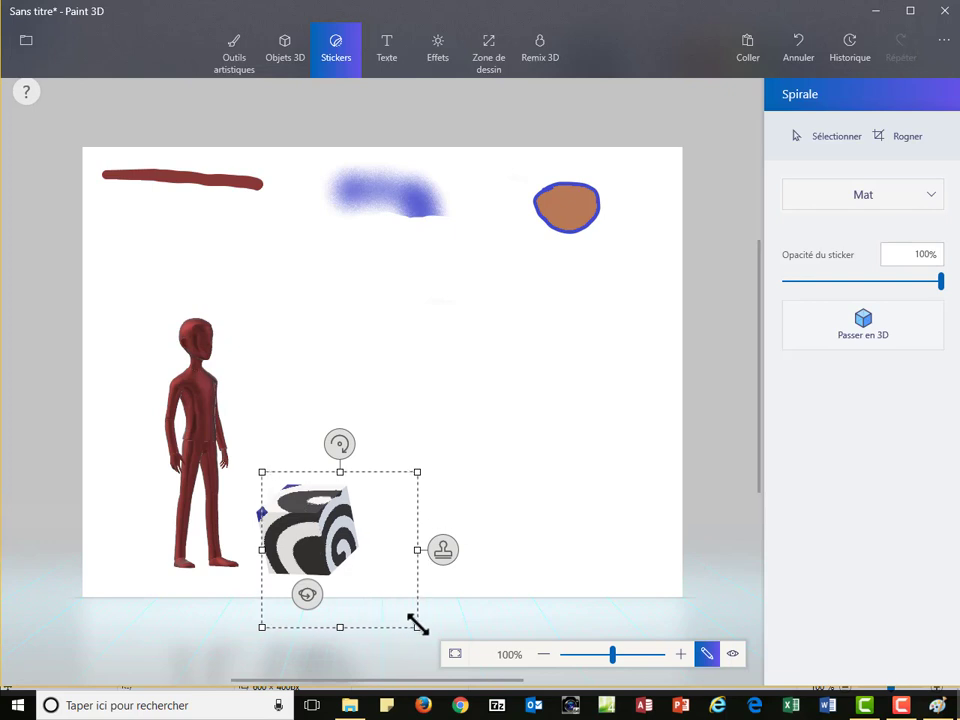
left_click_drag(415, 623, 342, 552)
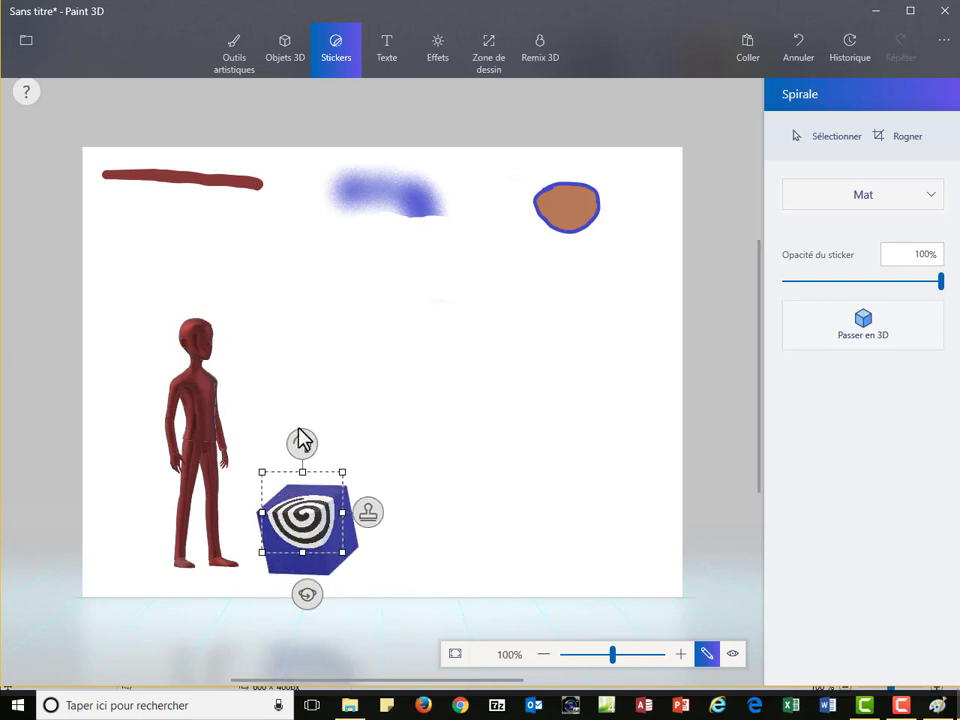
Rotate the spiral sticker almost a quarter turn clockwise and turn the cube to the right around its vertical axis
left_click_drag(301, 440, 352, 501)
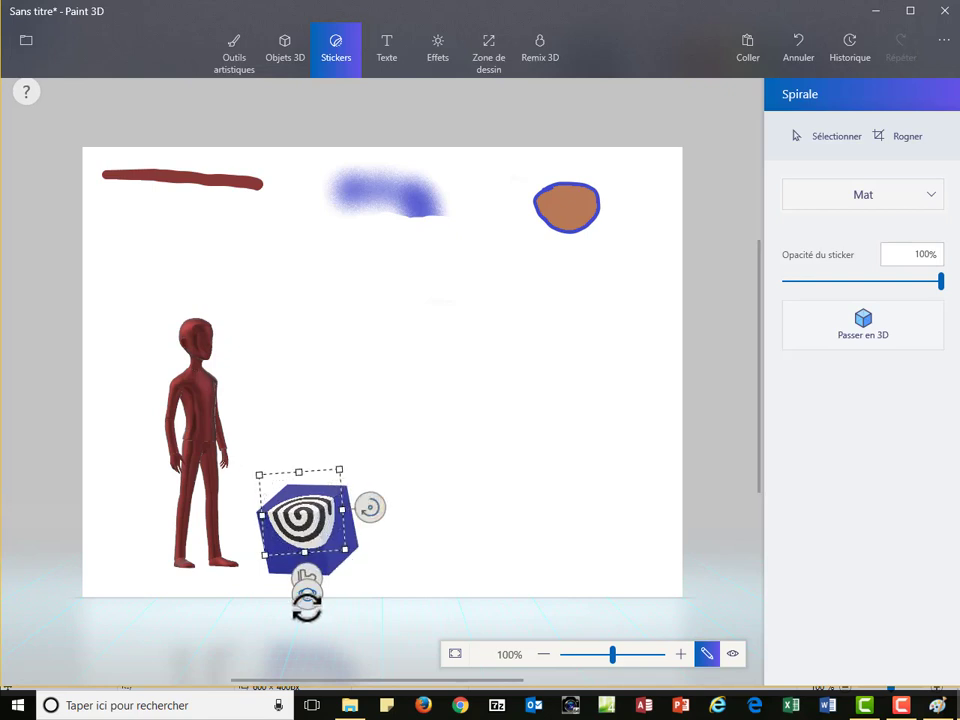
left_click_drag(306, 592, 346, 583)
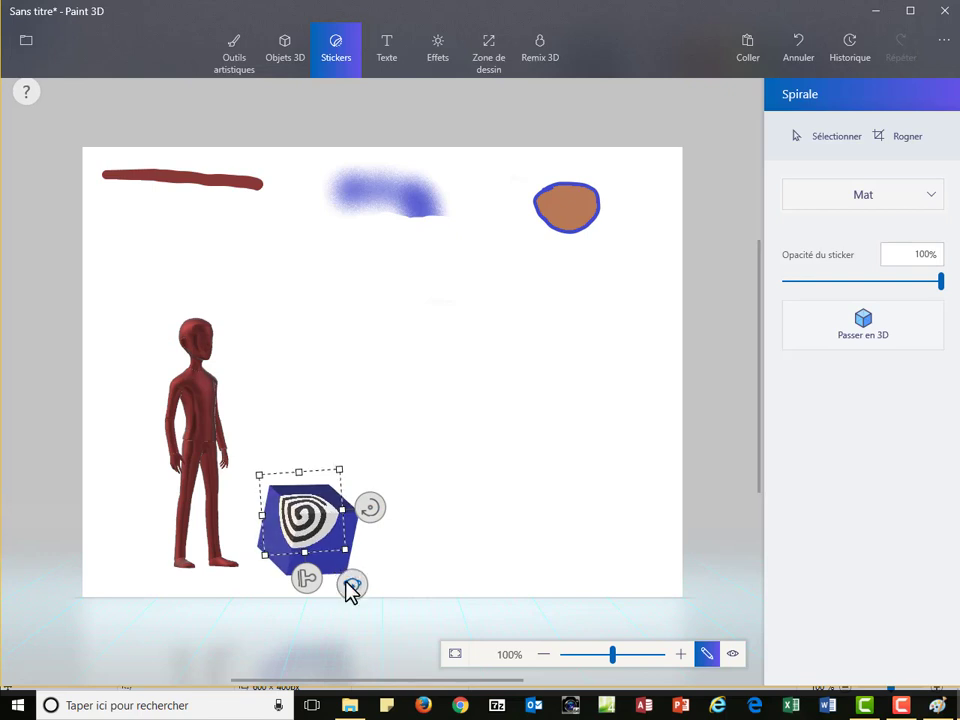
left_click(425, 395)
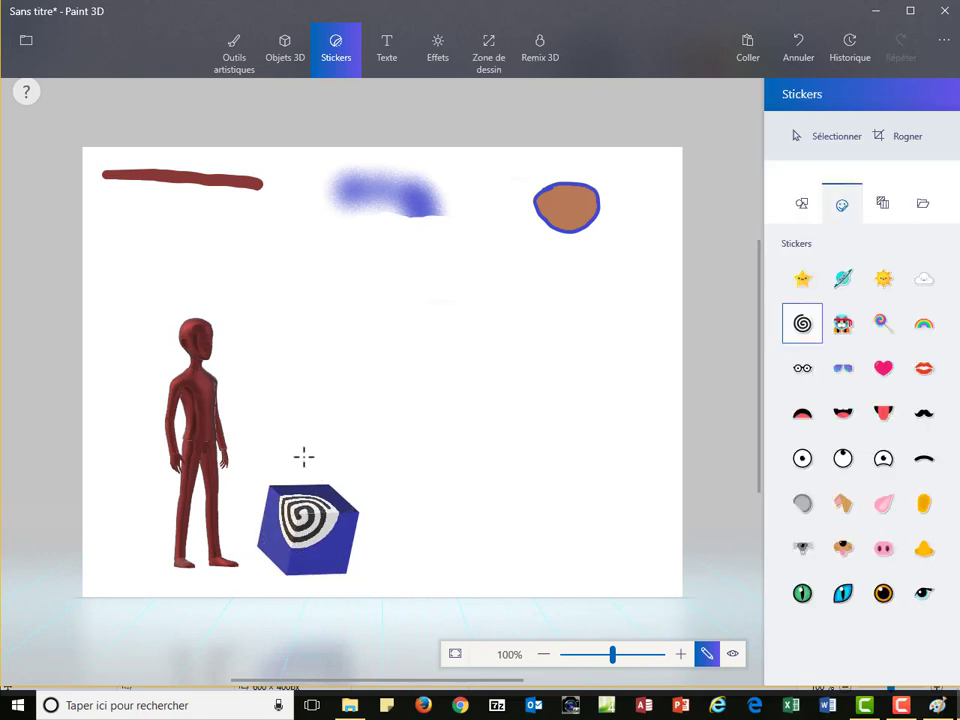
Apply the Soleil sticker to the man model's body and reduce its height and width to cover the torso, arms and thighs
left_click(884, 282)
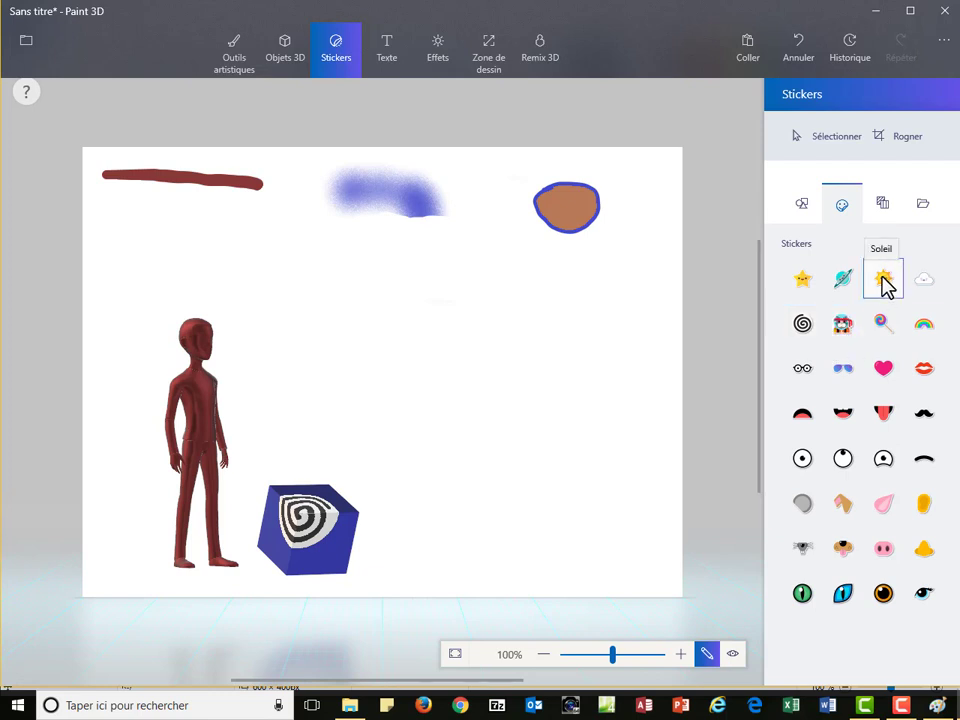
left_click(198, 404)
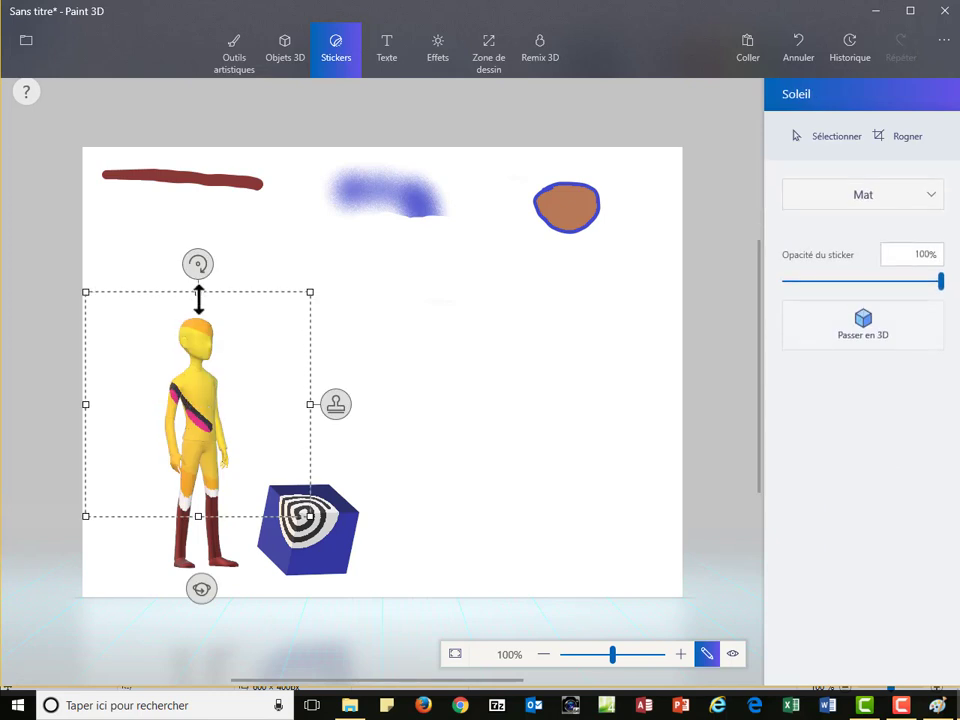
left_click_drag(198, 292, 198, 363)
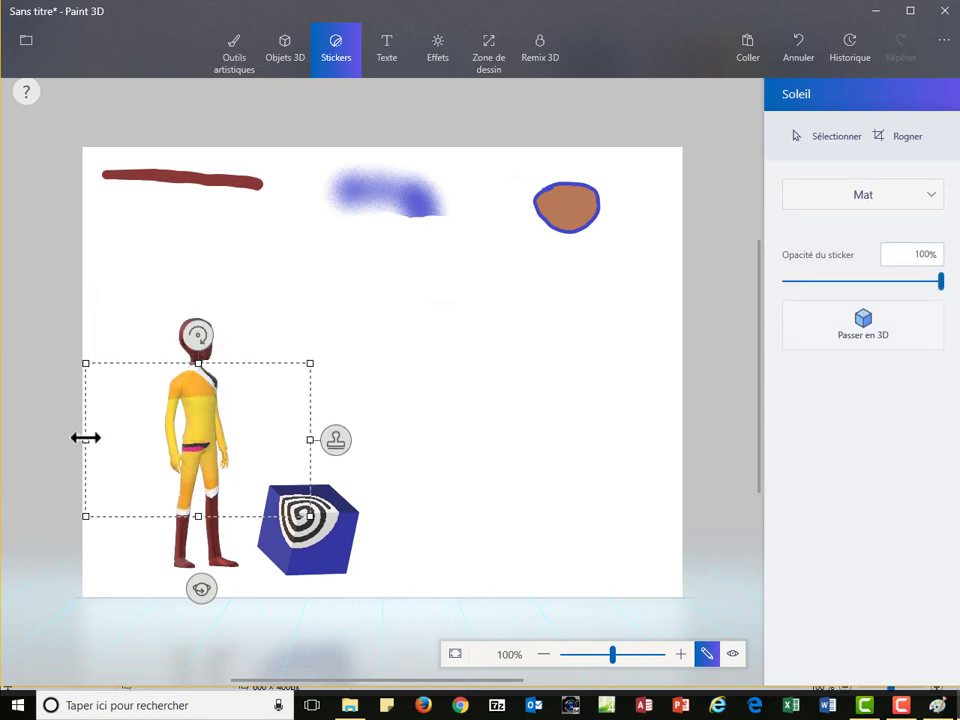
left_click_drag(86, 437, 127, 451)
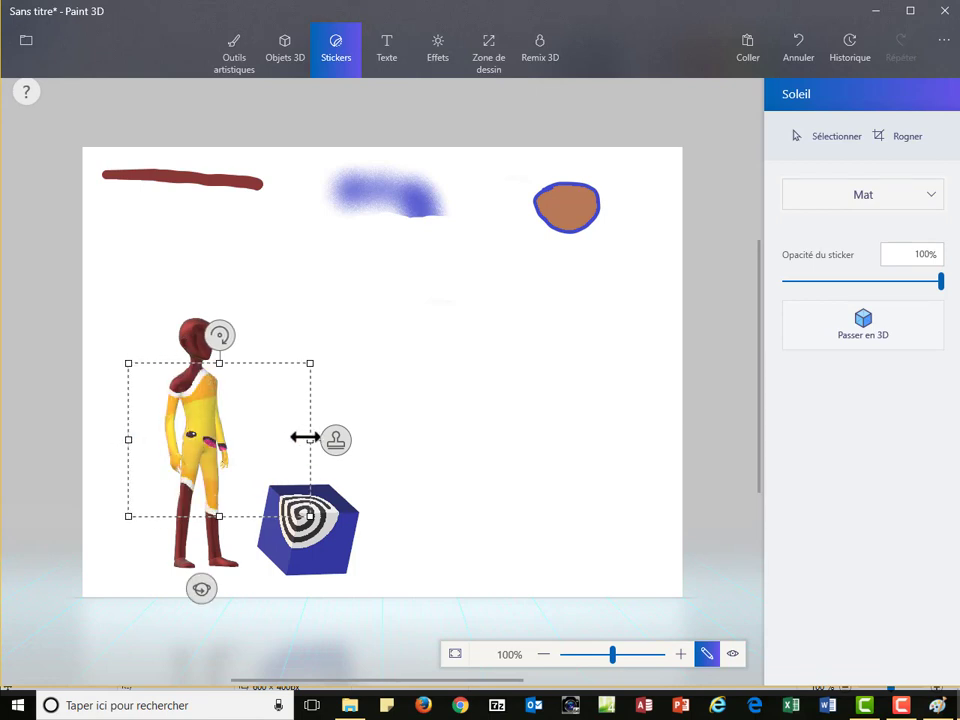
left_click_drag(305, 437, 266, 440)
left_click(470, 370)
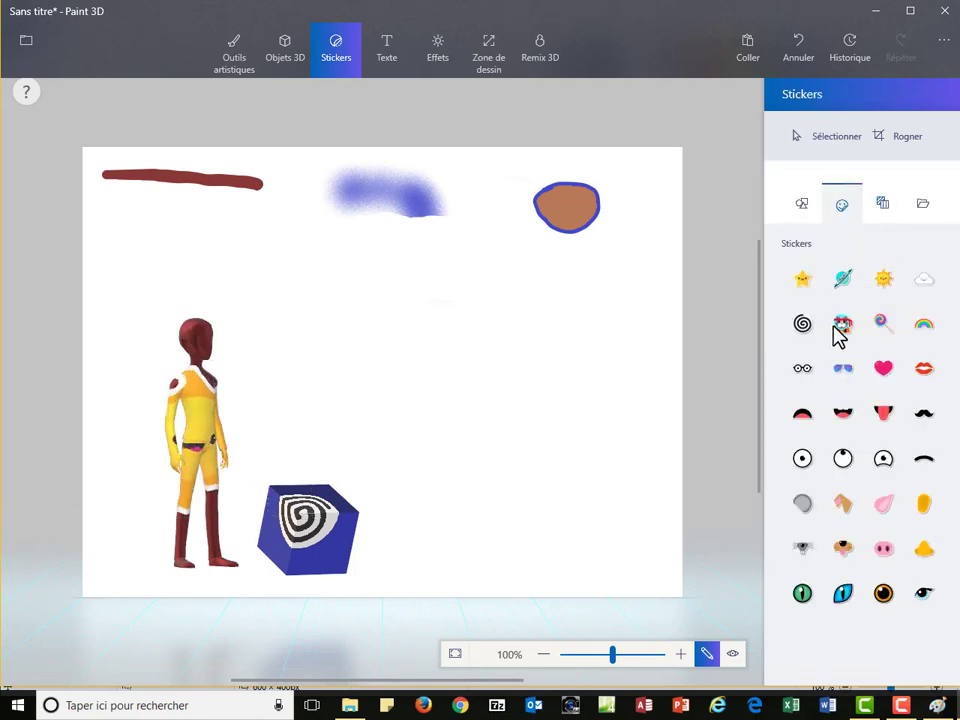
Apply the Écorce bark texture over the brown-filled circle and shrink it to fit inside the indigo outline
left_click(884, 206)
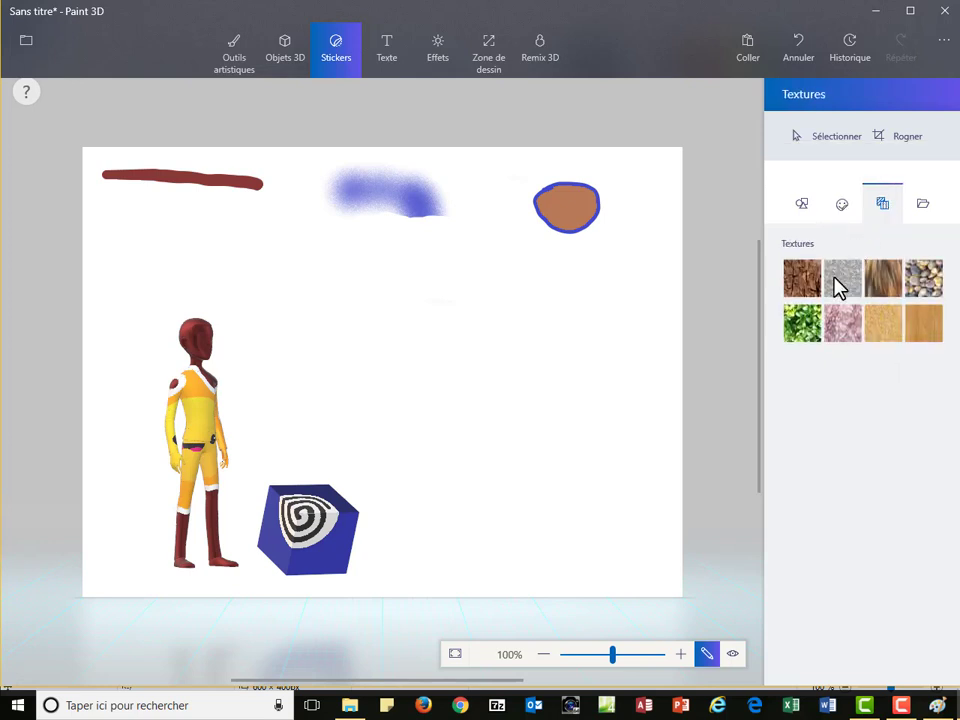
left_click(800, 280)
left_click(563, 213)
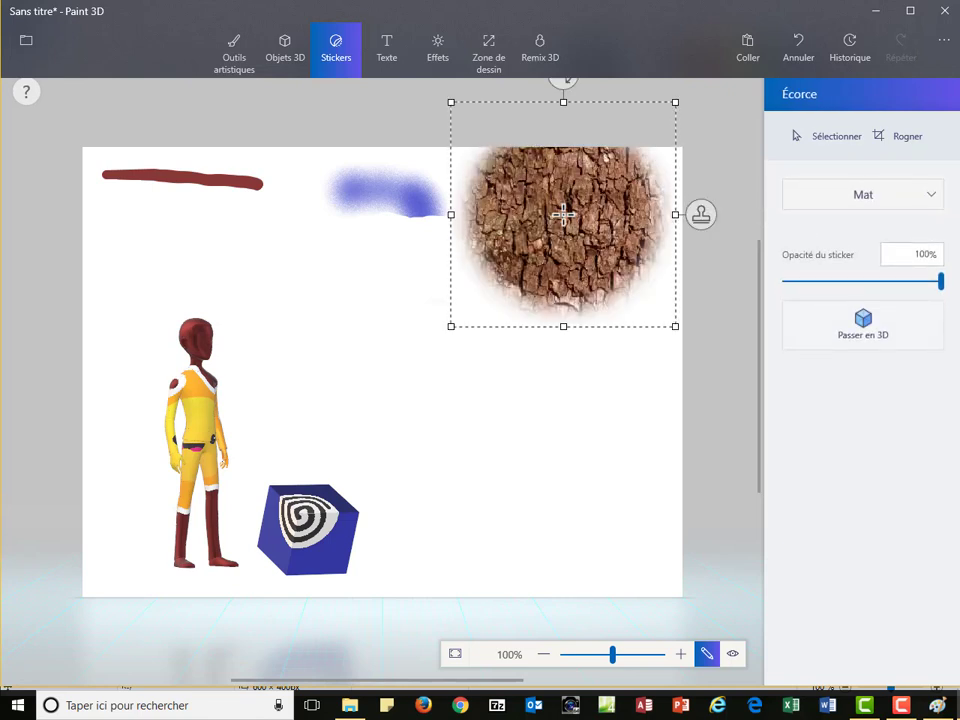
left_click_drag(450, 101, 545, 198)
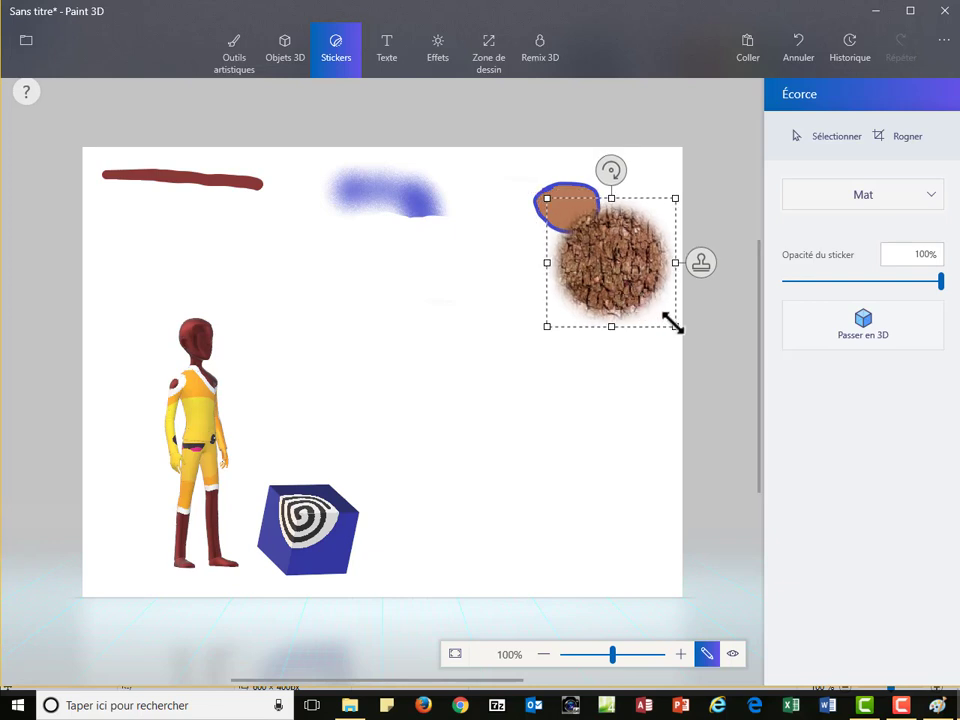
left_click_drag(673, 324, 567, 212)
left_click(468, 121)
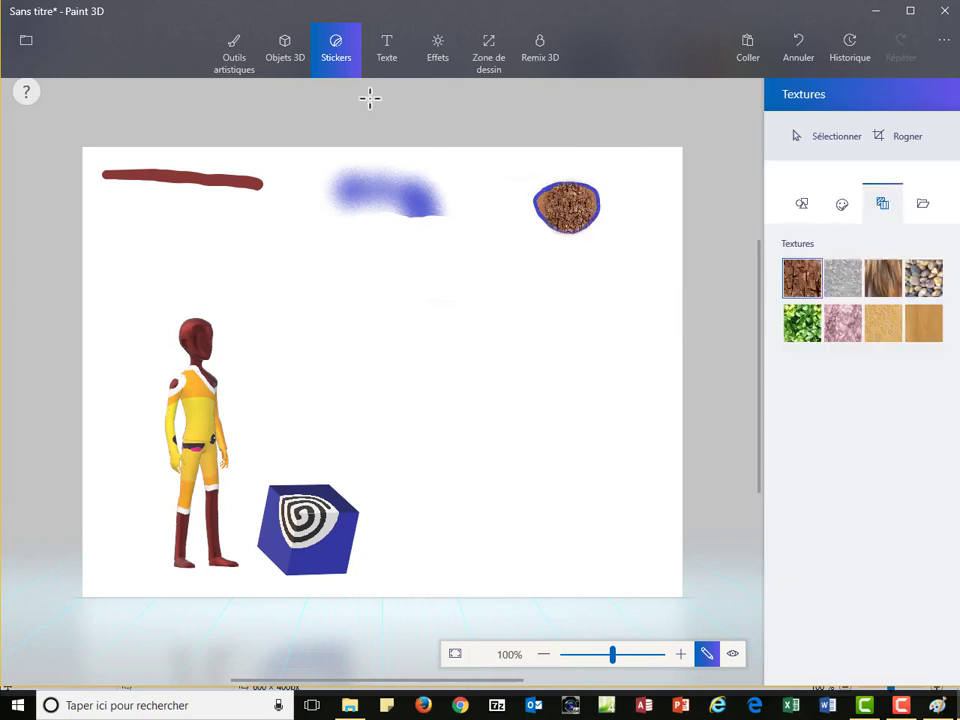
Set up 3D text in the Bernard MT font at size 48 with a purple colour
left_click(389, 47)
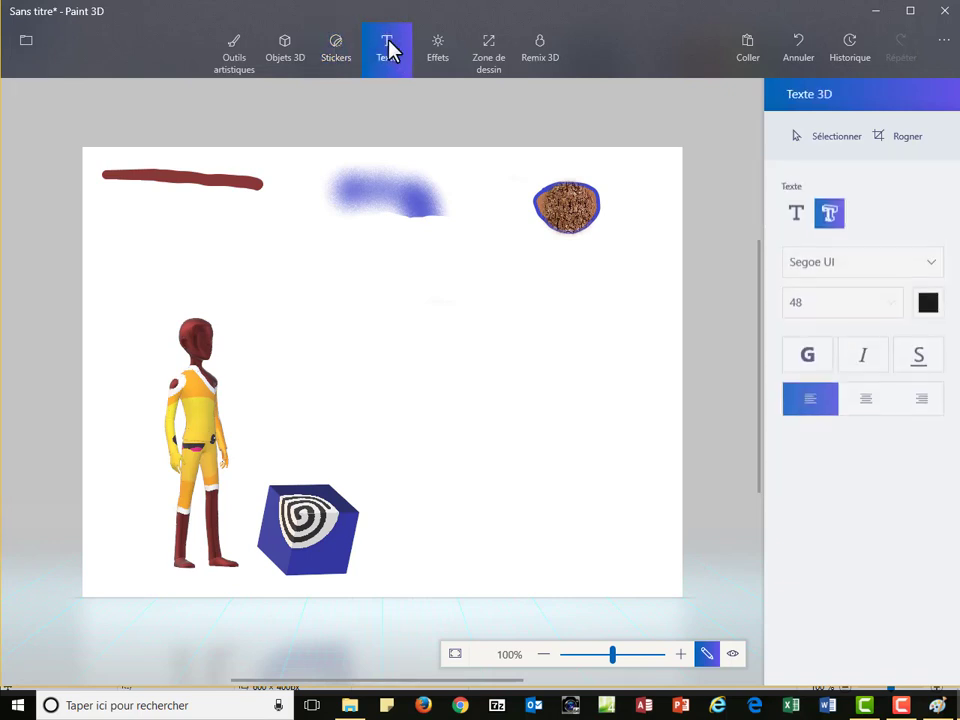
left_click(796, 207)
left_click(829, 206)
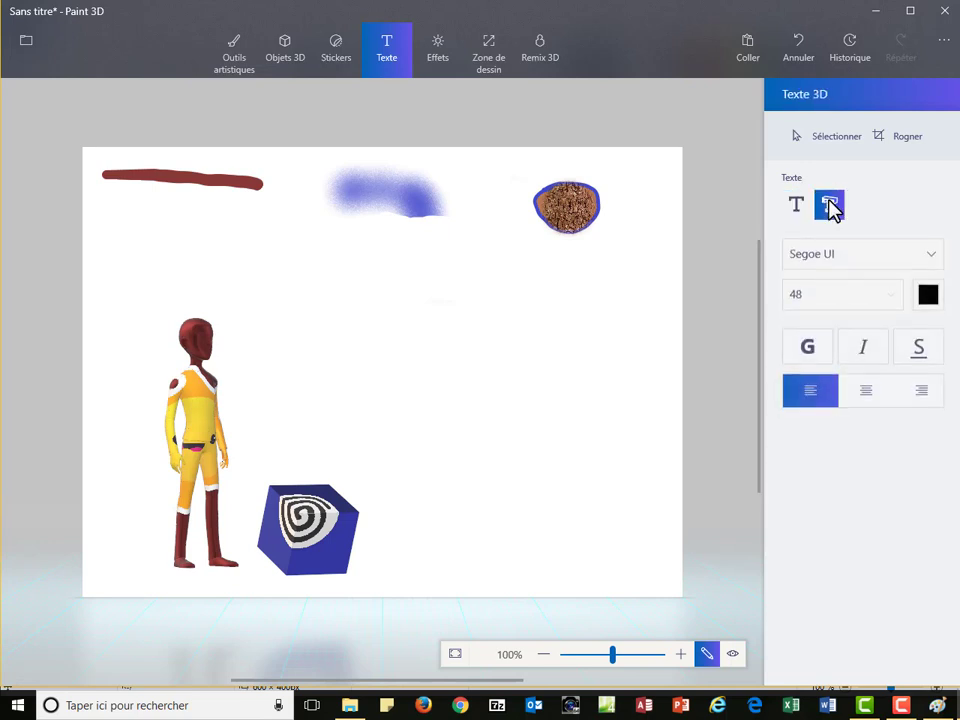
left_click(840, 258)
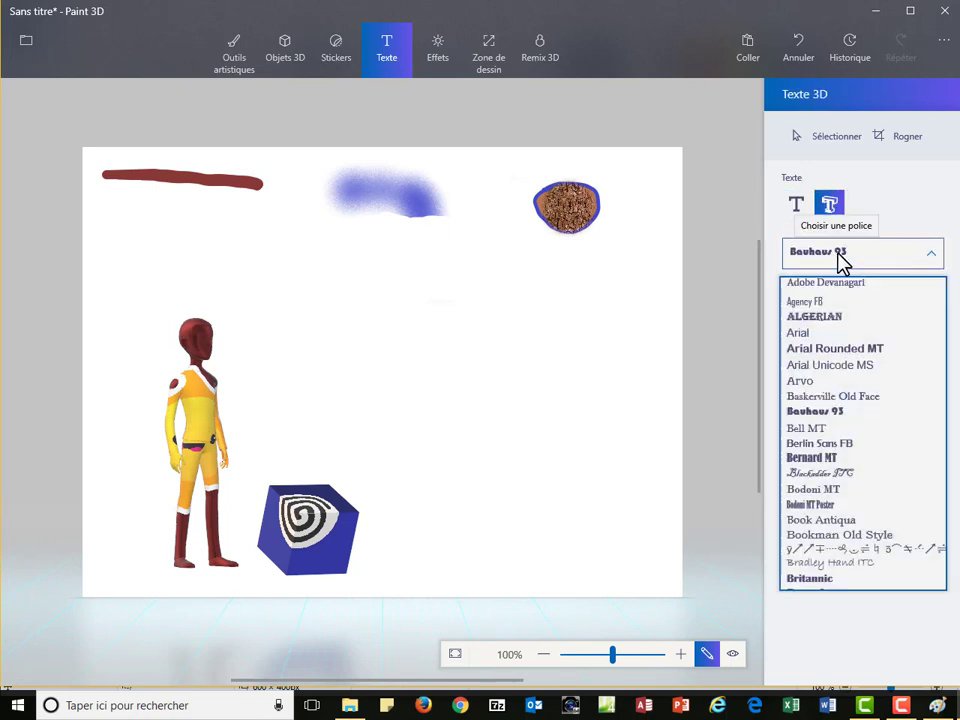
left_click(830, 462)
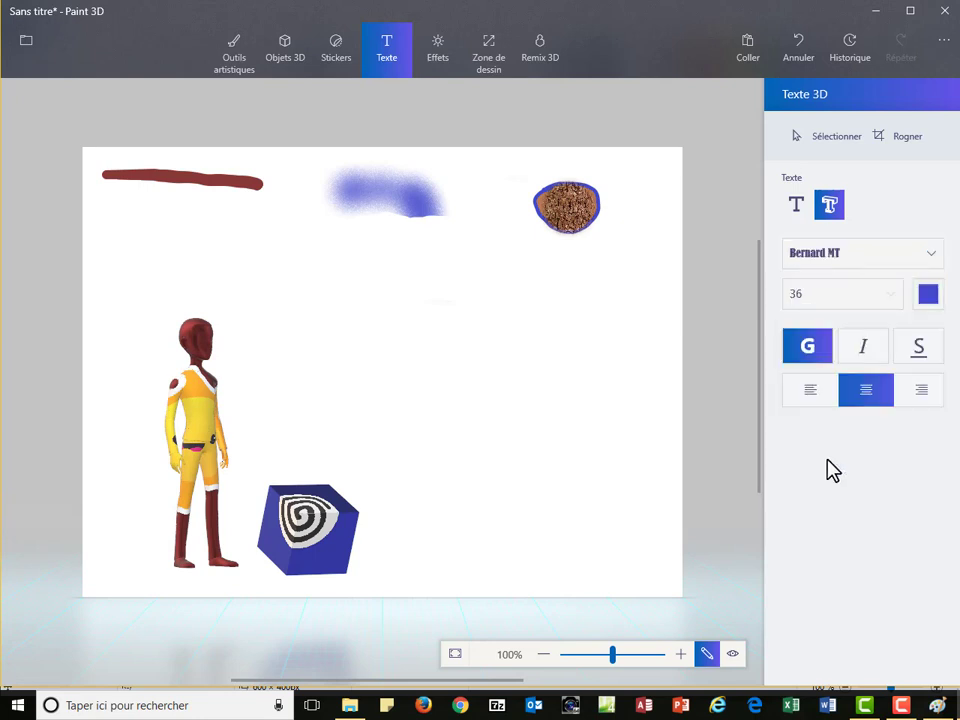
left_click(810, 302)
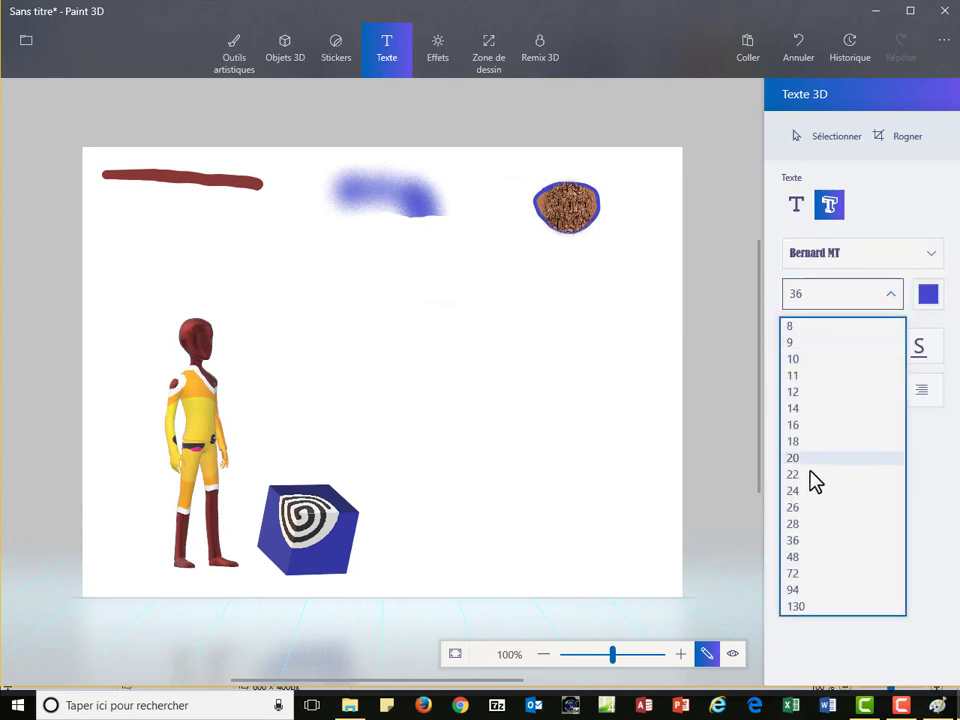
left_click(806, 557)
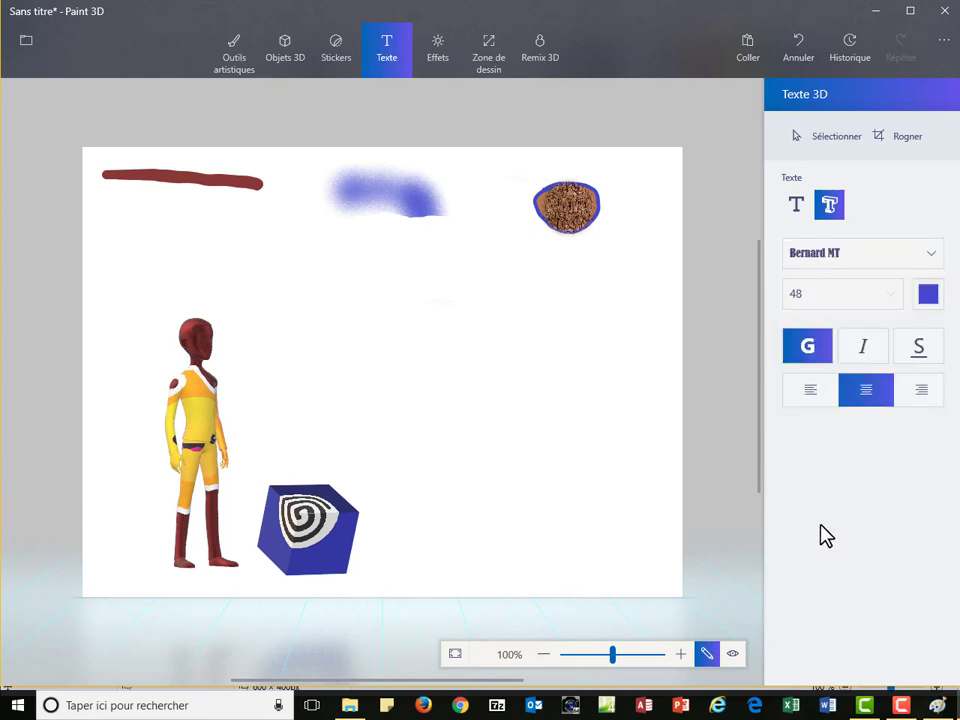
left_click(928, 295)
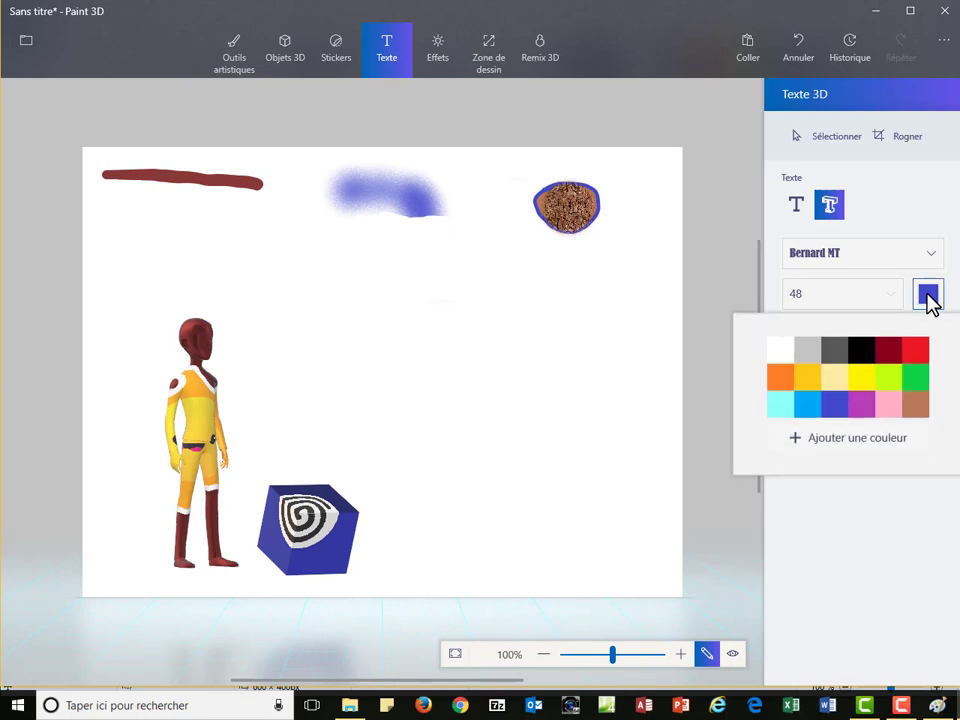
left_click(860, 405)
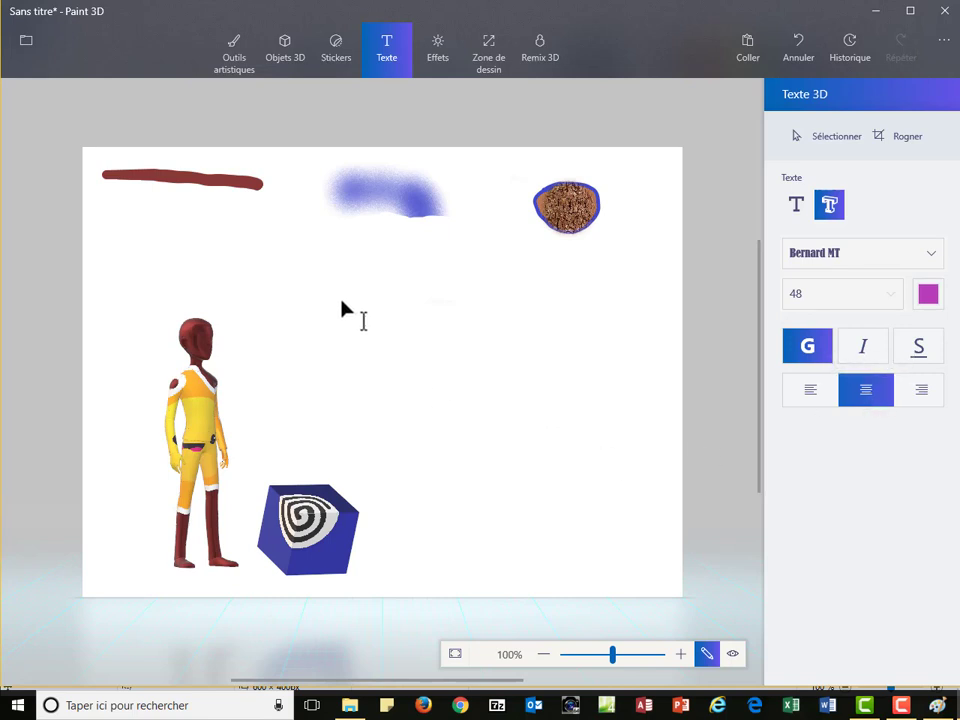
Add the 3D text "Millet SA" near the canvas centre, tilt it about 15° counterclockwise and shift it slightly to the right
left_click_drag(341, 300, 477, 353)
left_click_drag(557, 368, 552, 357)
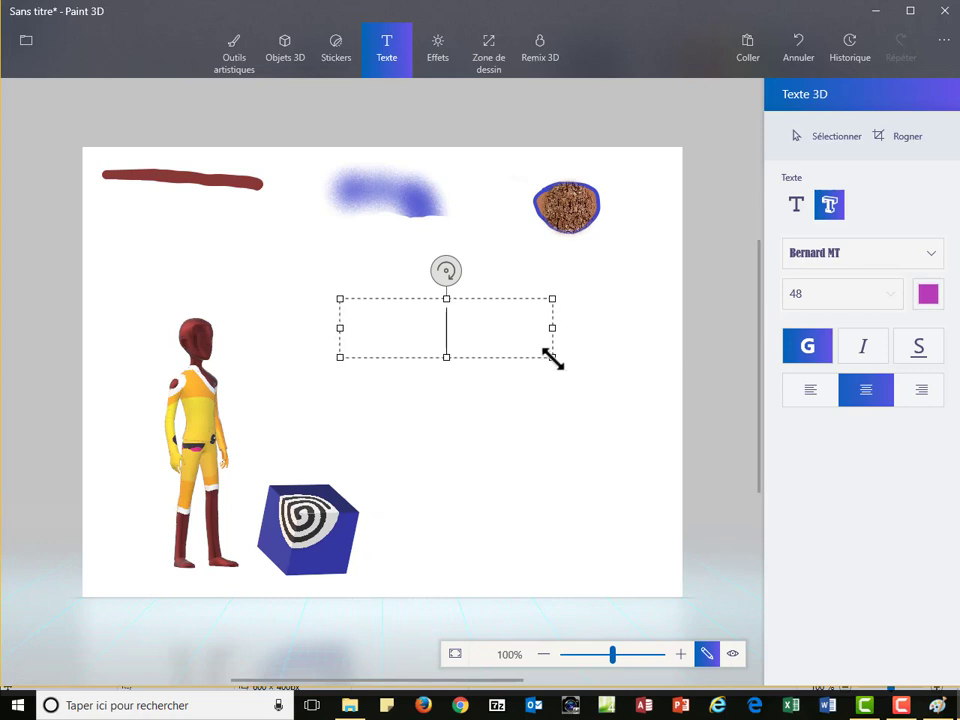
type("Millet SA")
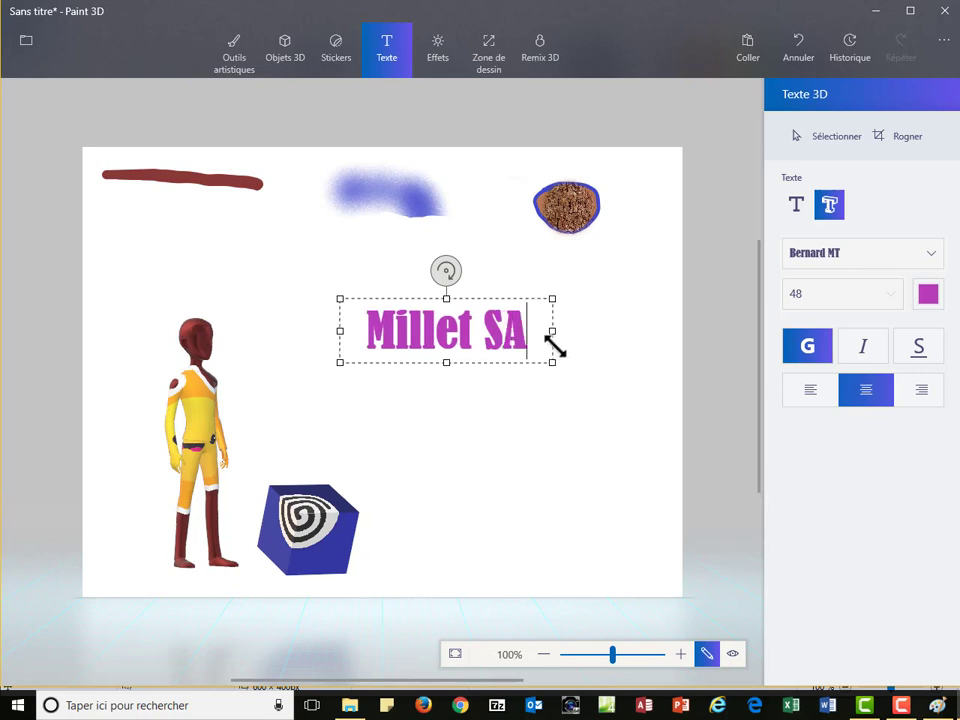
left_click_drag(443, 270, 526, 304)
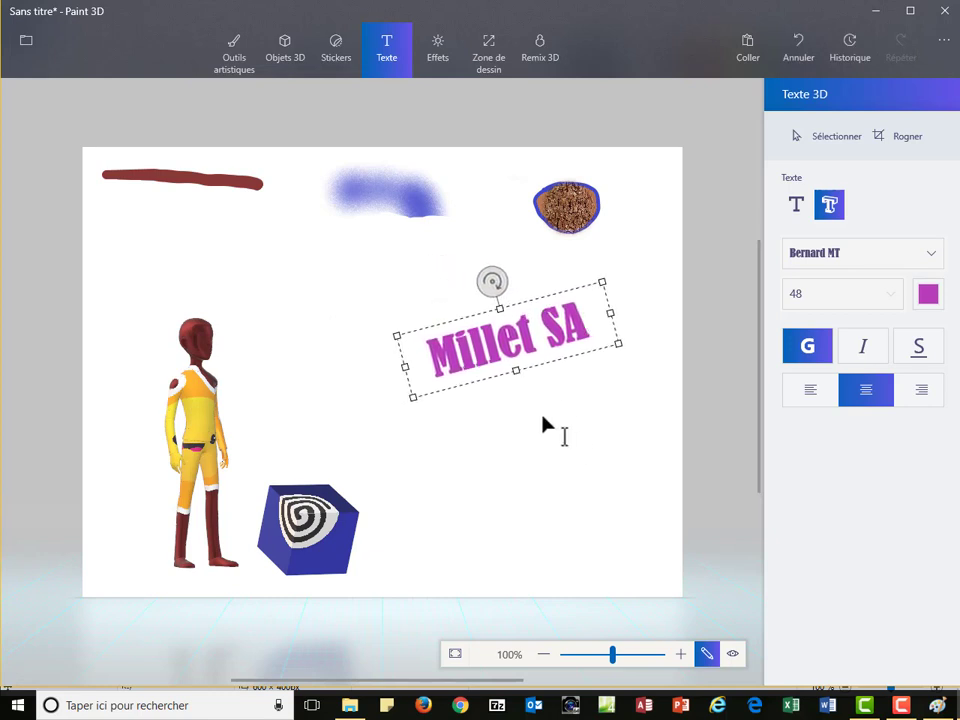
left_click(543, 420)
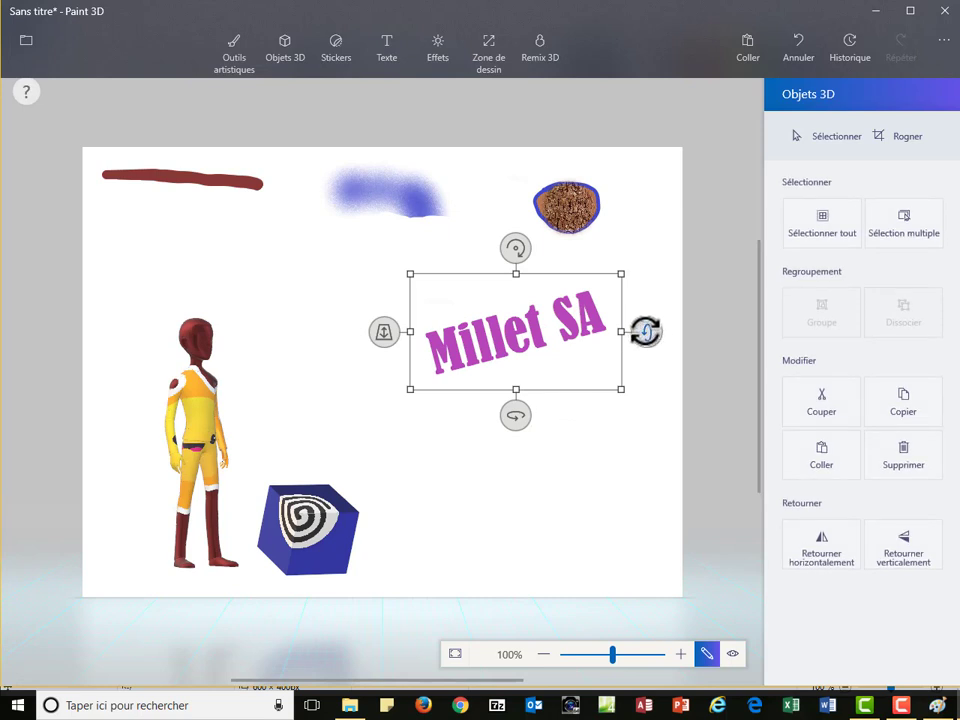
Tilt the "Millet SA" text slightly about its horizontal and vertical axes to reveal its depth, and rotate it clockwise to slope downward
mouse_move(646, 333)
left_mouse_down()
mouse_move(643, 364)
mouse_move(639, 354)
left_mouse_up()
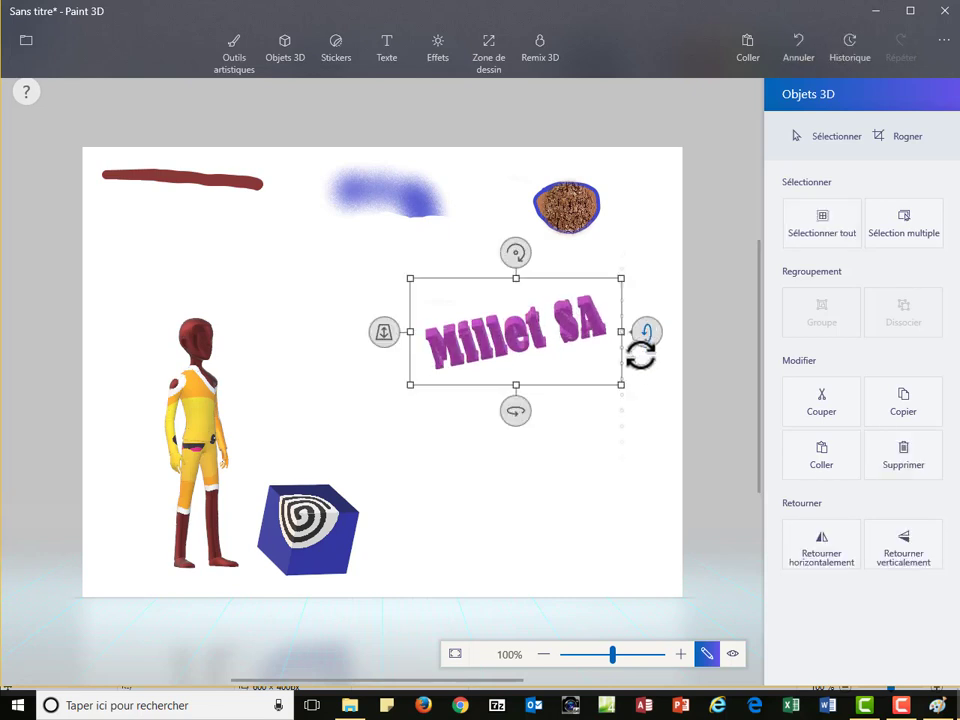
mouse_move(516, 407)
left_mouse_down()
mouse_move(498, 410)
mouse_move(512, 410)
left_mouse_up()
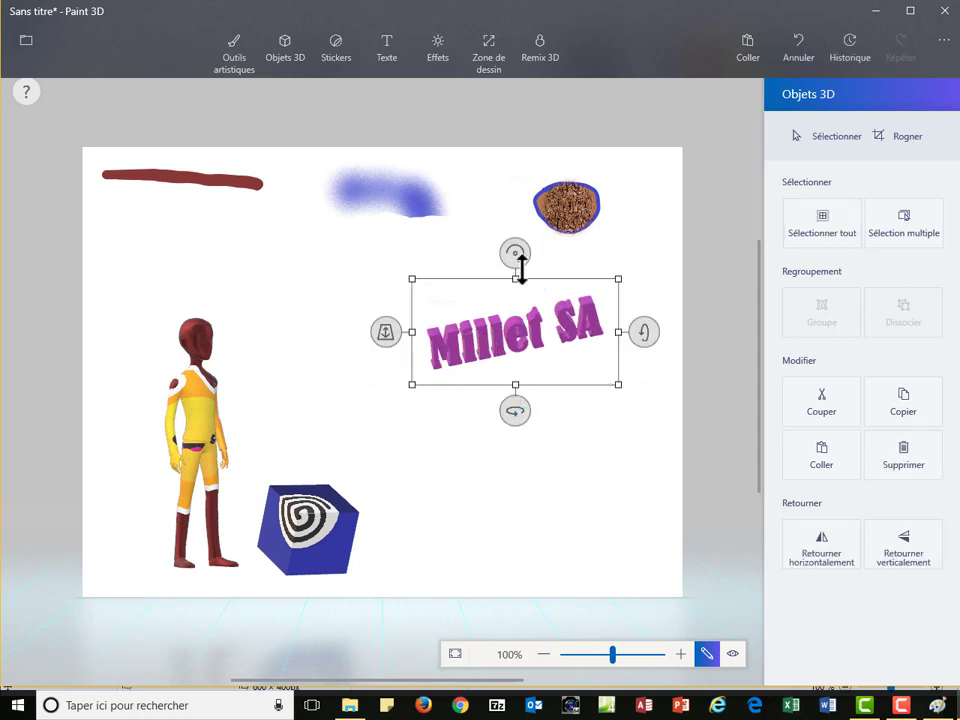
left_click_drag(514, 252, 540, 265)
left_click(535, 475)
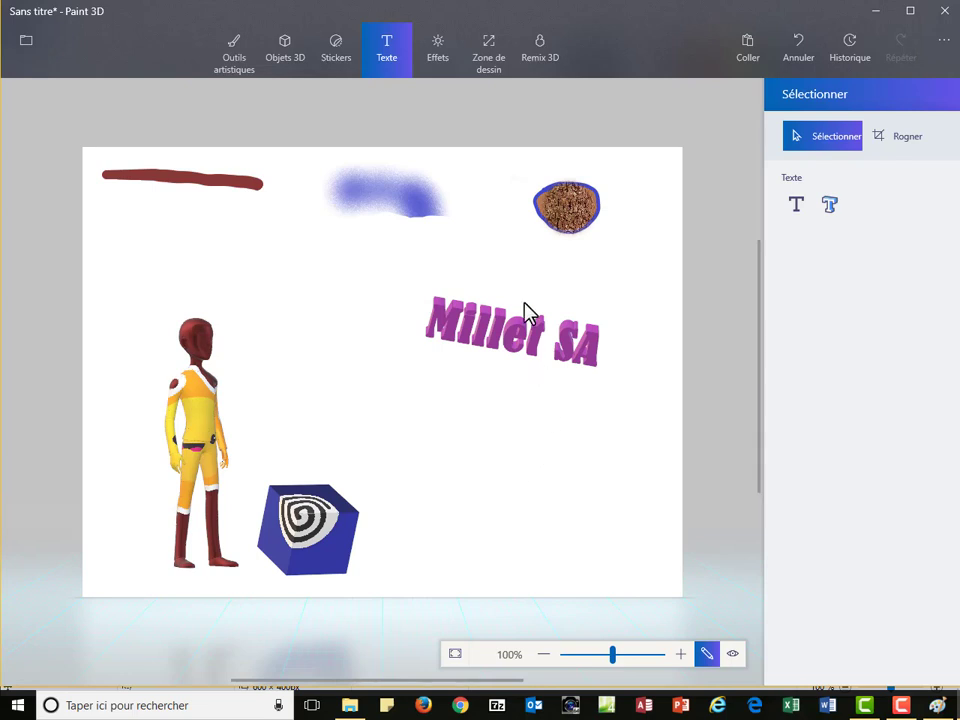
Shift the scene's light source slightly clockwise on the lighting wheel with the default filter, and open the canvas settings
left_click(440, 52)
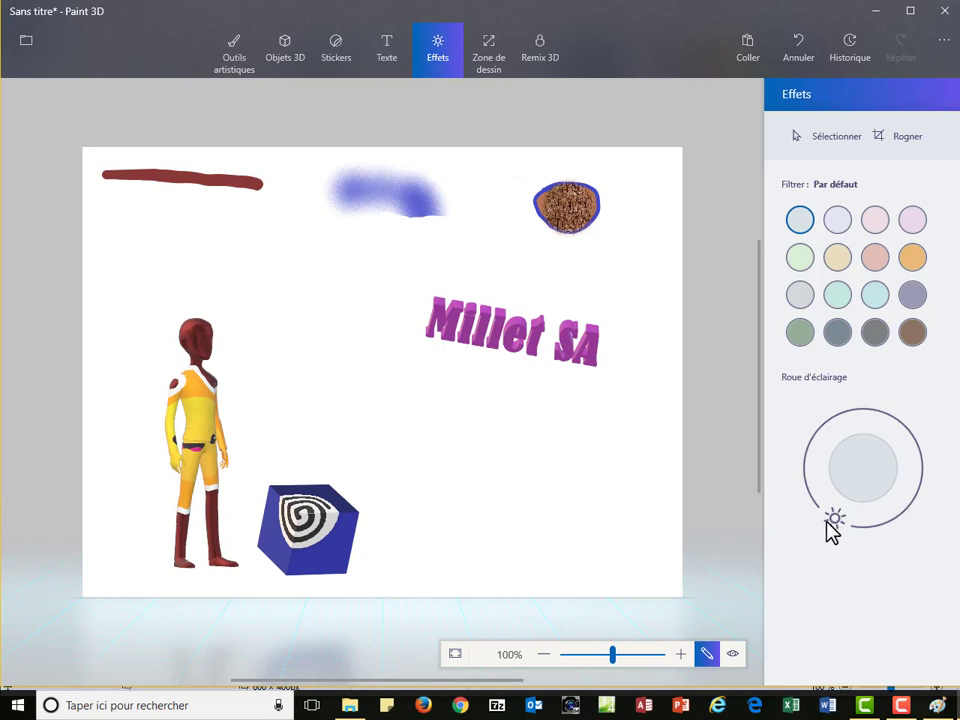
mouse_move(832, 520)
left_mouse_down()
mouse_move(822, 510)
mouse_move(873, 515)
mouse_move(825, 505)
left_mouse_up()
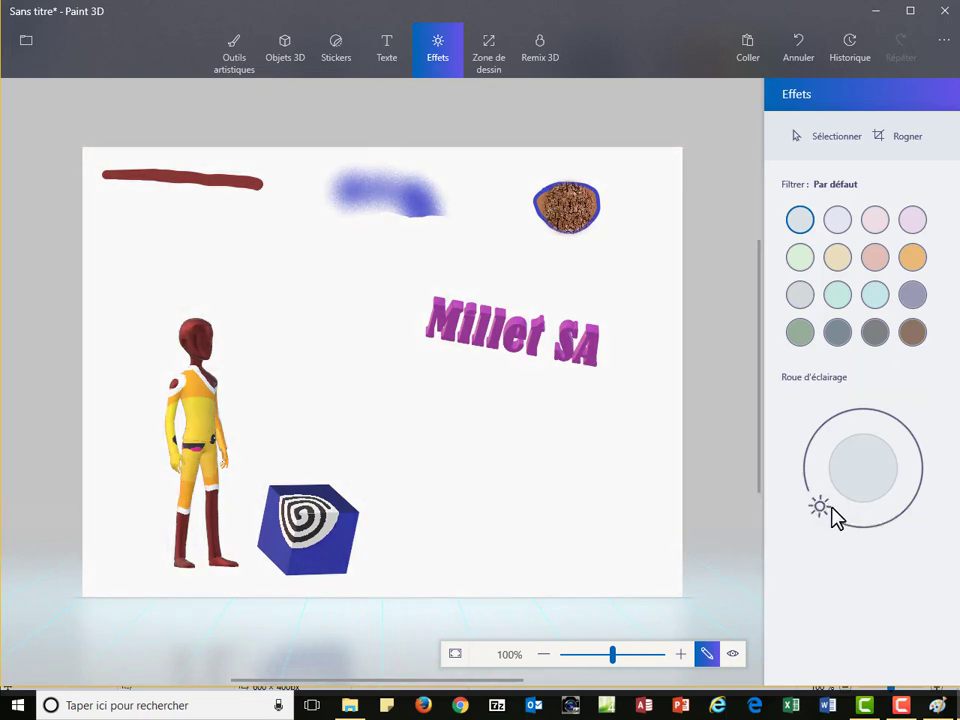
left_click(489, 60)
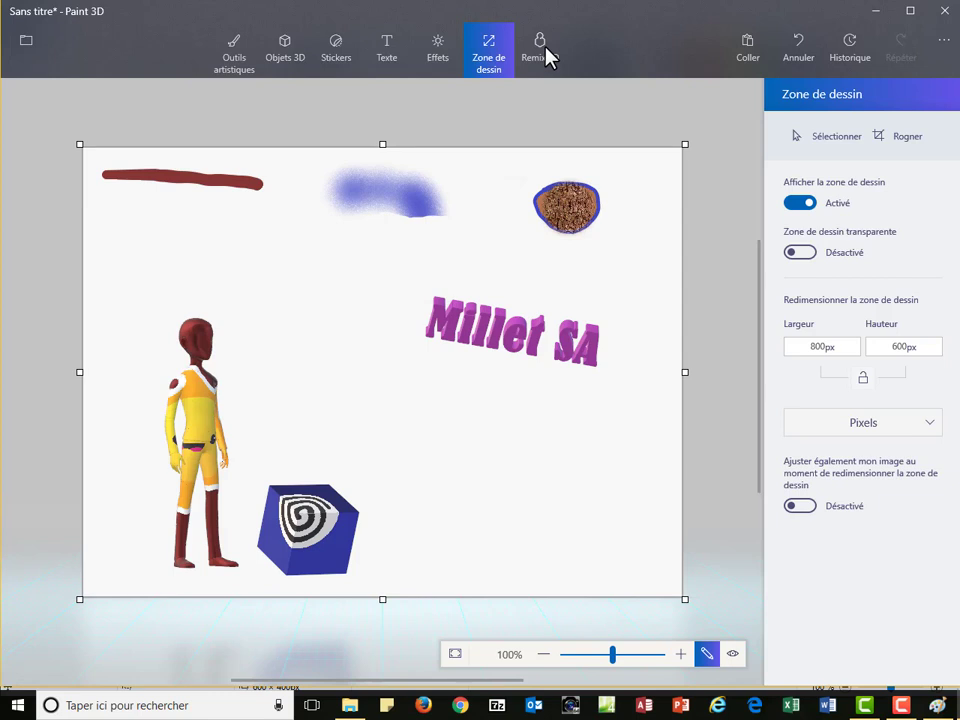
Undo the 3D rotations of the "Millet SA" text and return to object selection
key("ctrl+z")
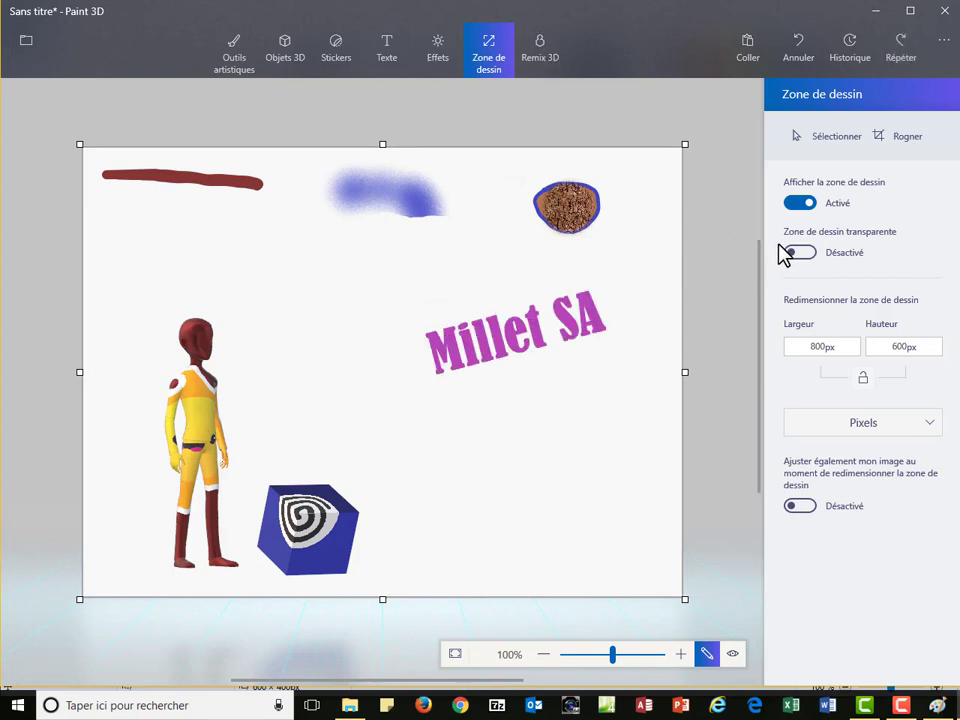
left_click(829, 142)
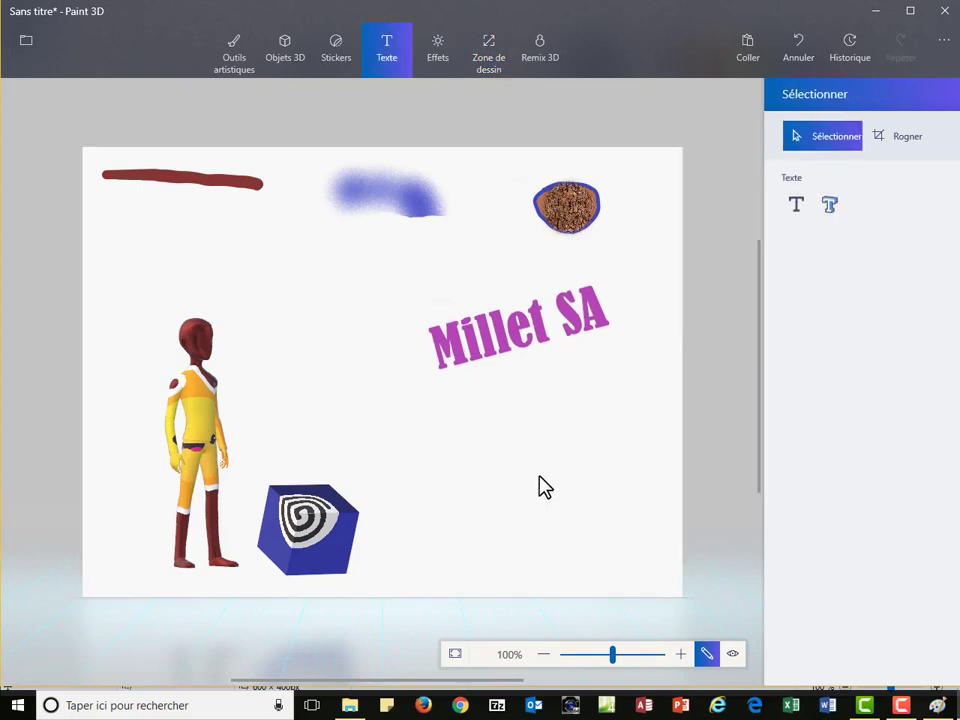
Try moving the man model upward on its own and shrinking it proportionally, and undo both changes
left_click(336, 46)
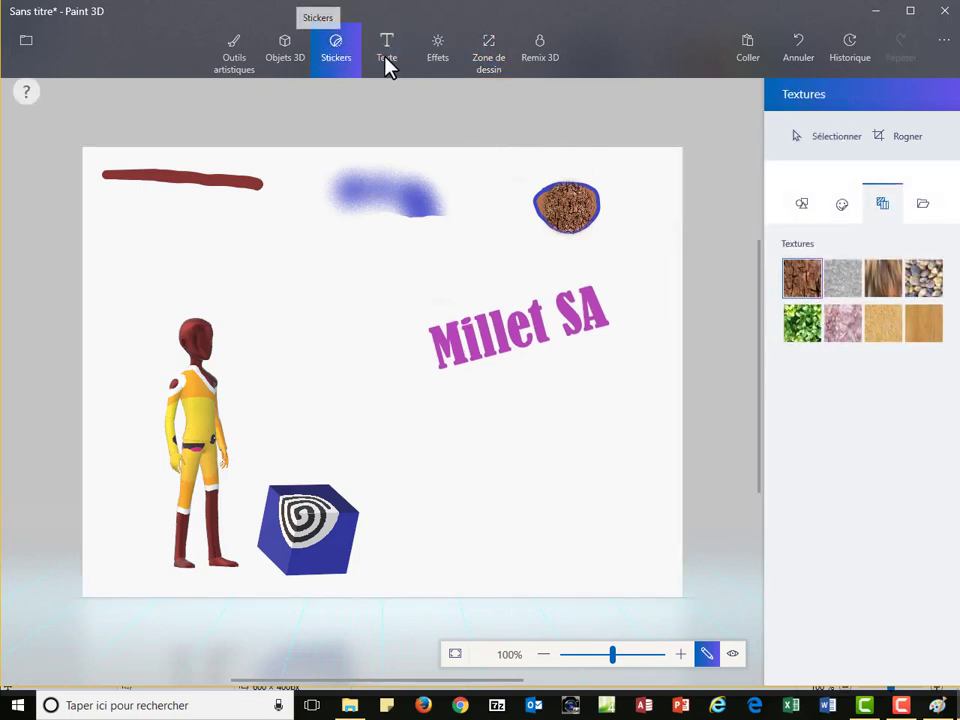
left_click(830, 138)
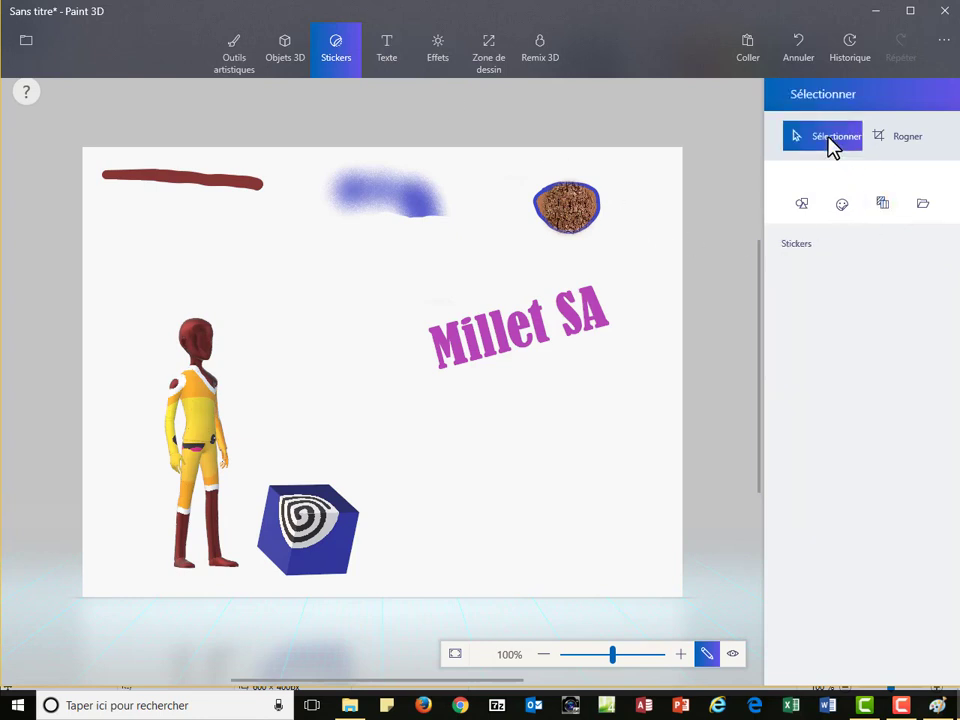
left_click(203, 412)
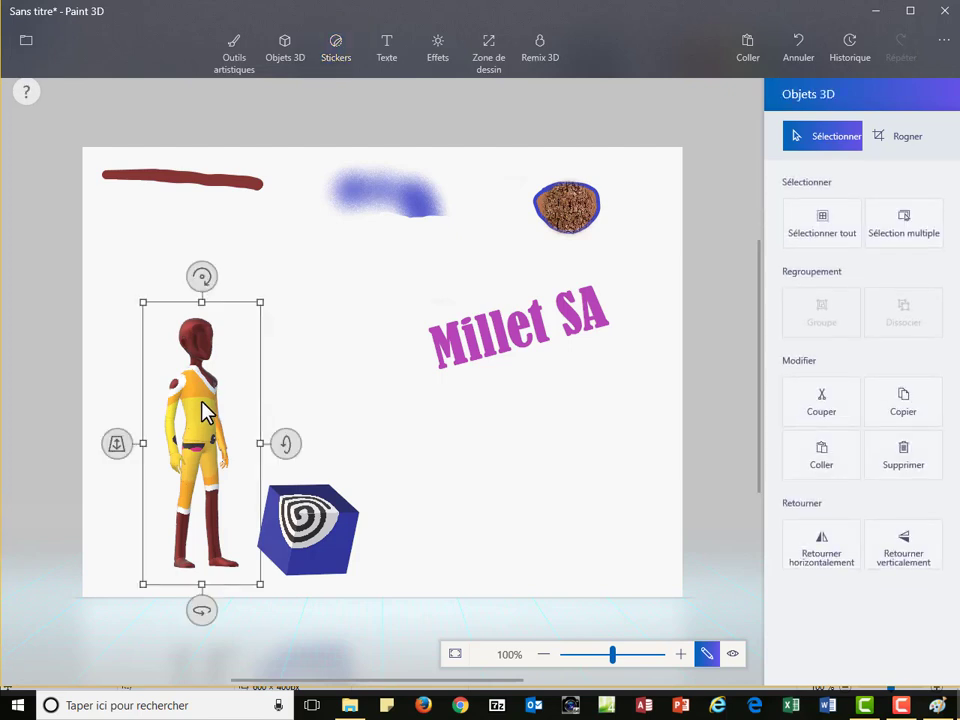
left_click_drag(203, 412, 192, 359)
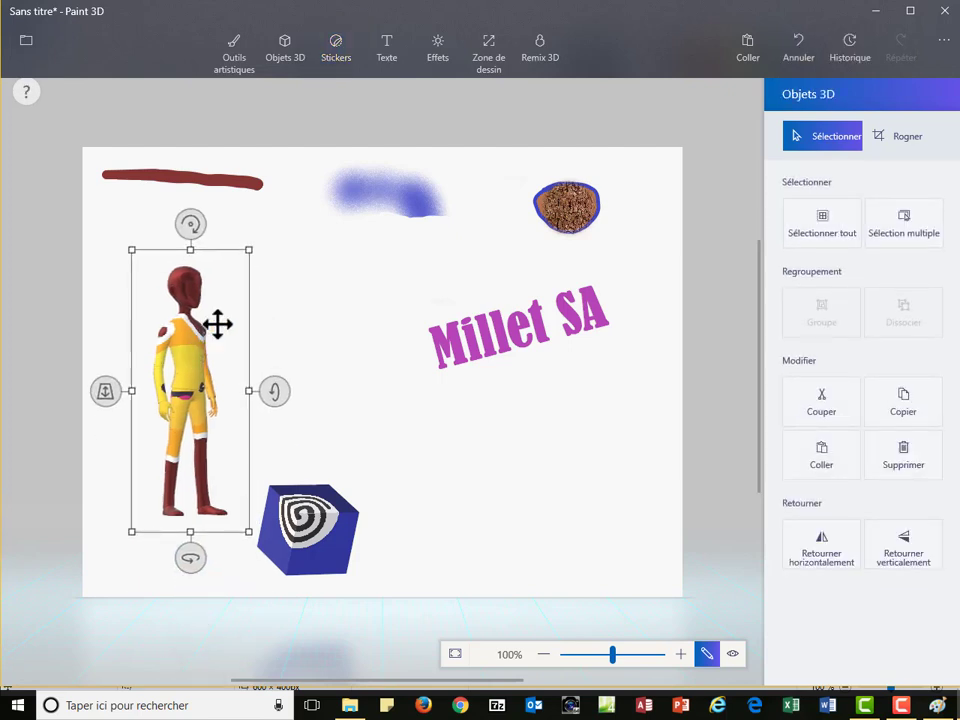
left_click_drag(253, 251, 228, 280)
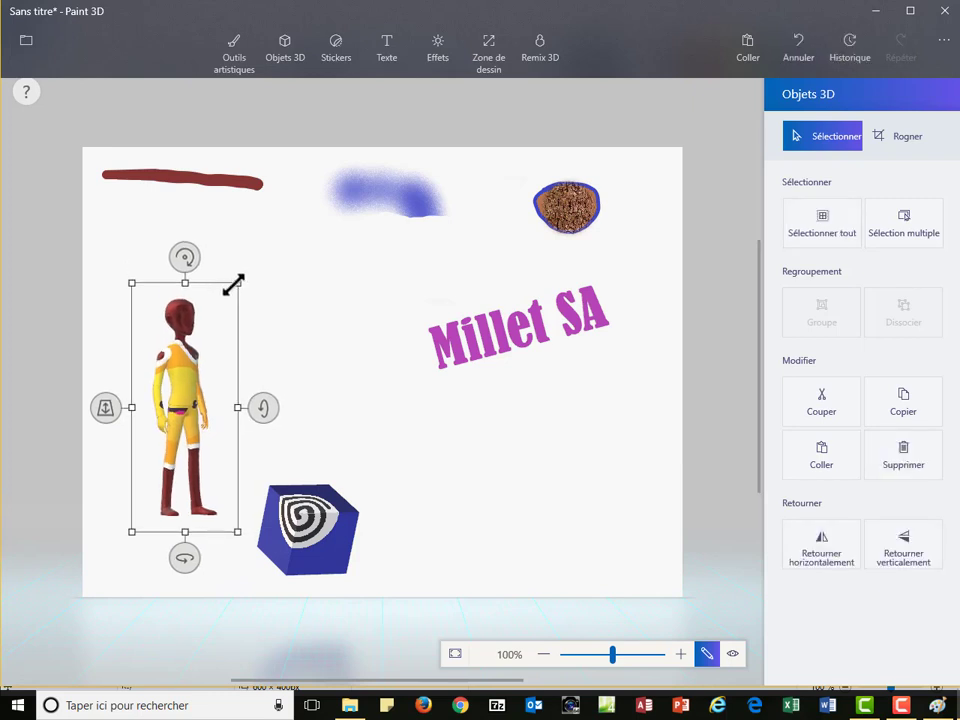
key("ctrl+z")
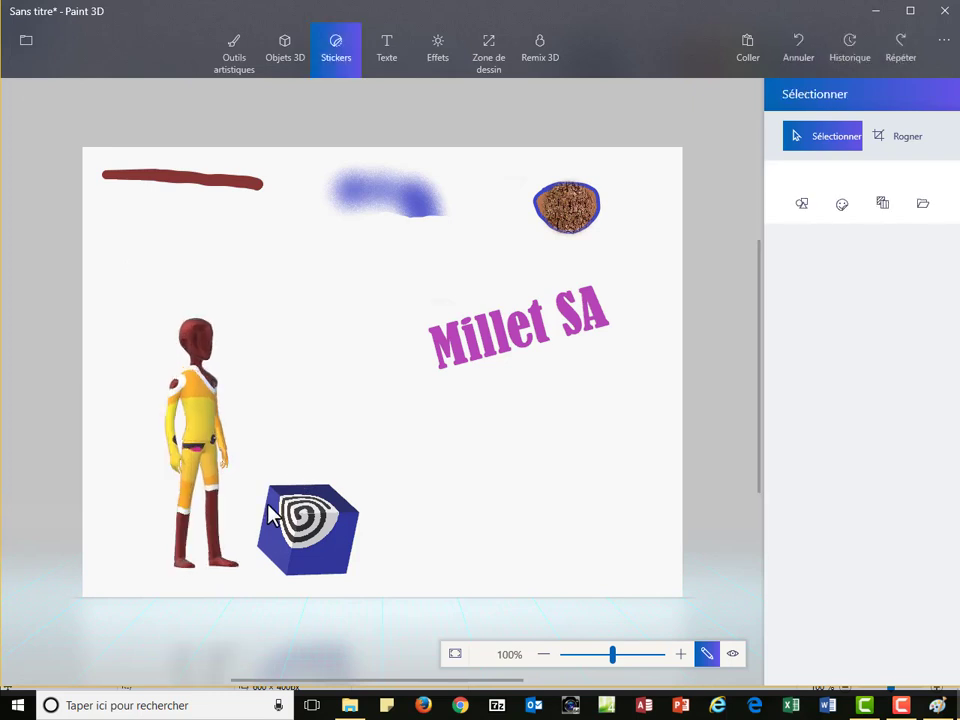
Select the man model together with the blue spiral cube and group them
left_click(200, 424)
left_click(303, 521, "ctrl")
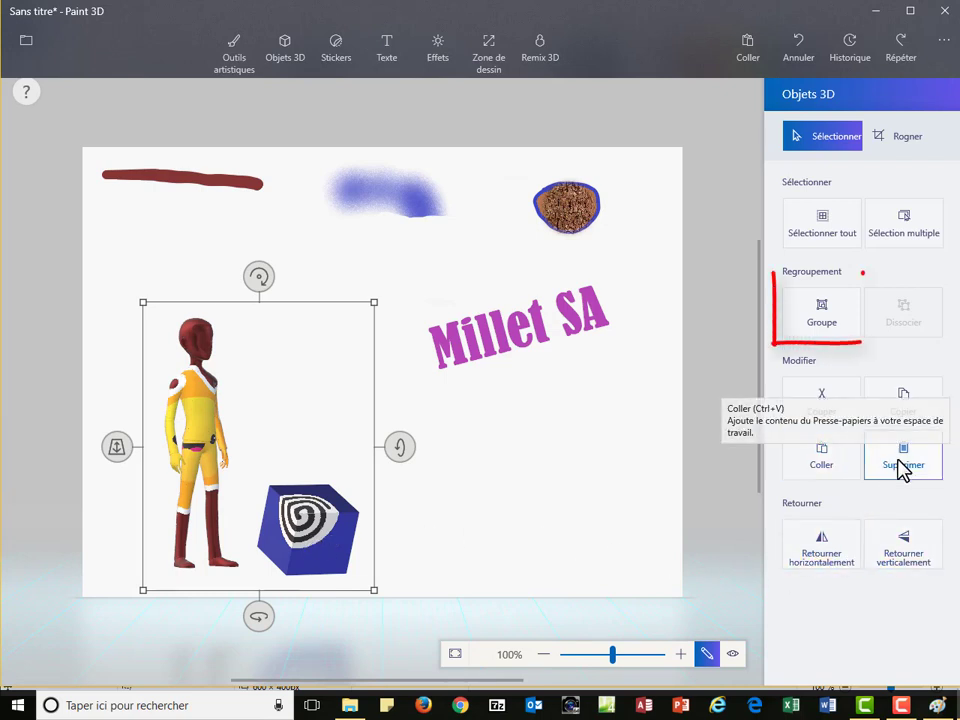
left_click(821, 318)
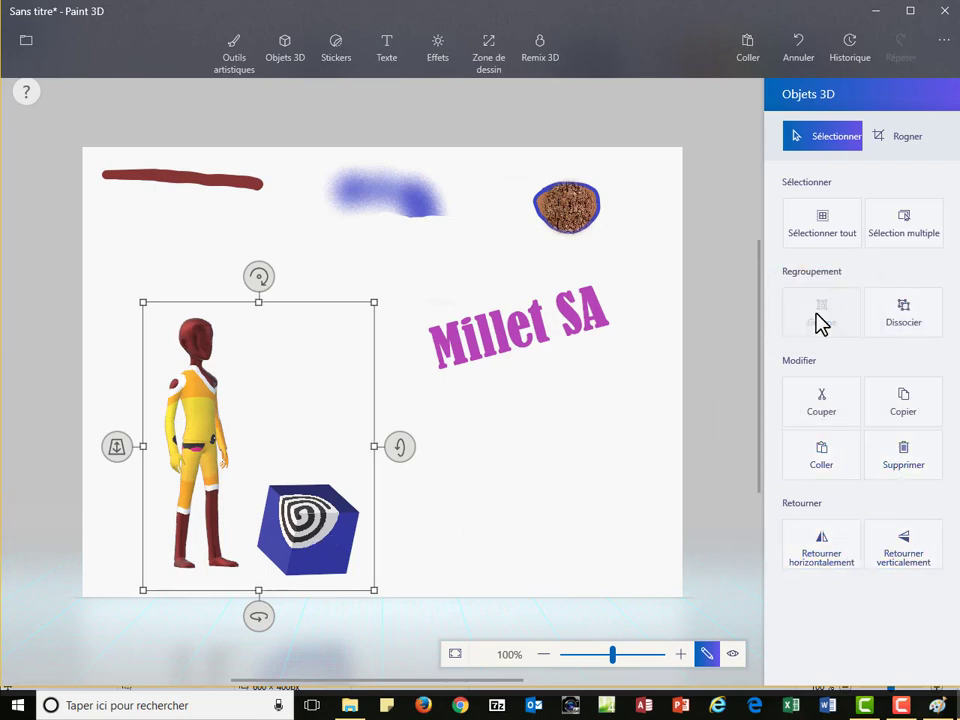
left_click(490, 483)
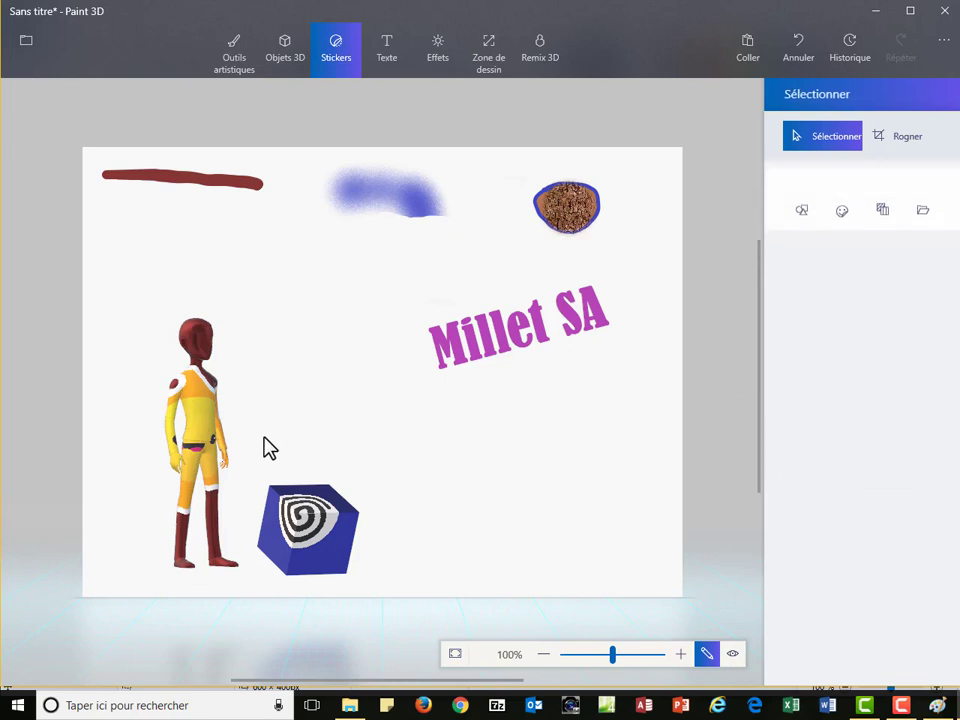
Move the grouped man and cube about 50 px up the canvas and ungroup them
left_click(207, 430)
left_click_drag(214, 420, 213, 380)
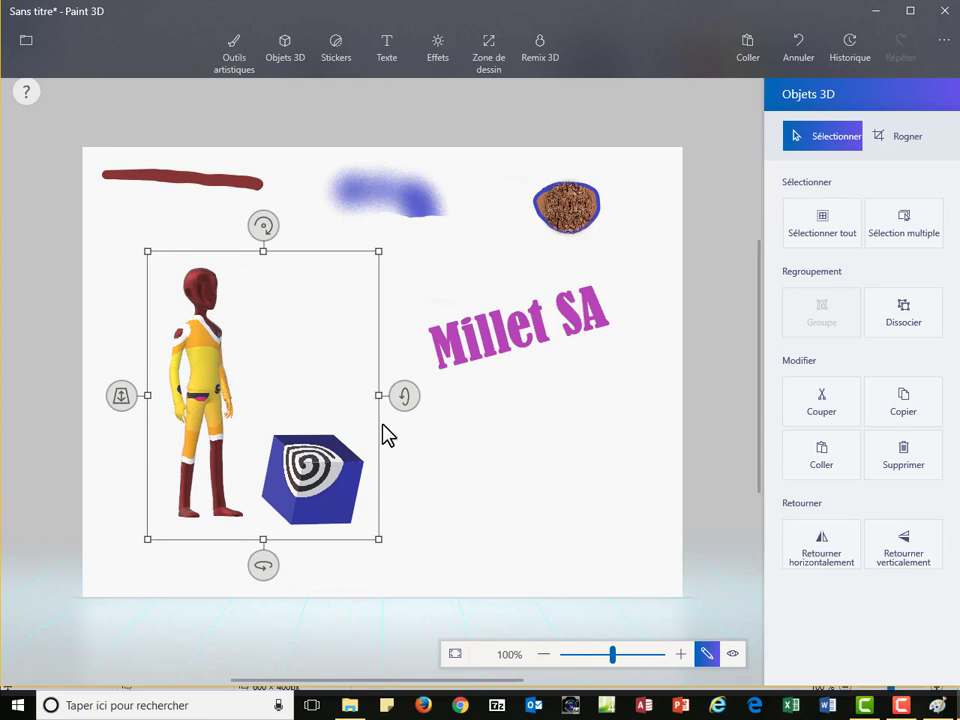
left_click(910, 327)
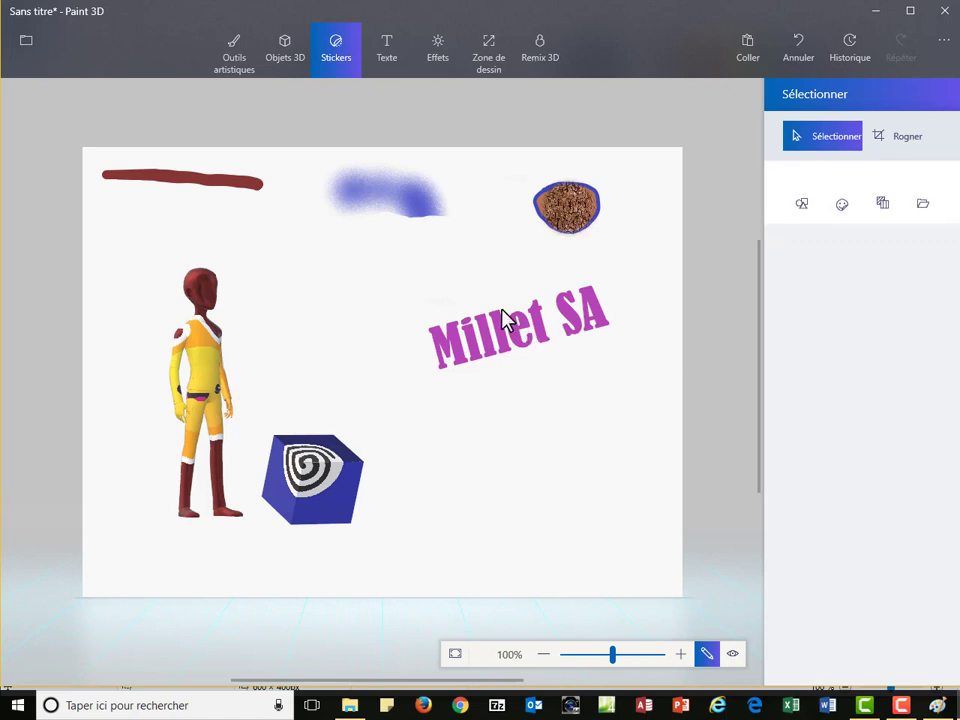
Start exporting the project through the other-formats option and list the available file types
left_click(24, 45)
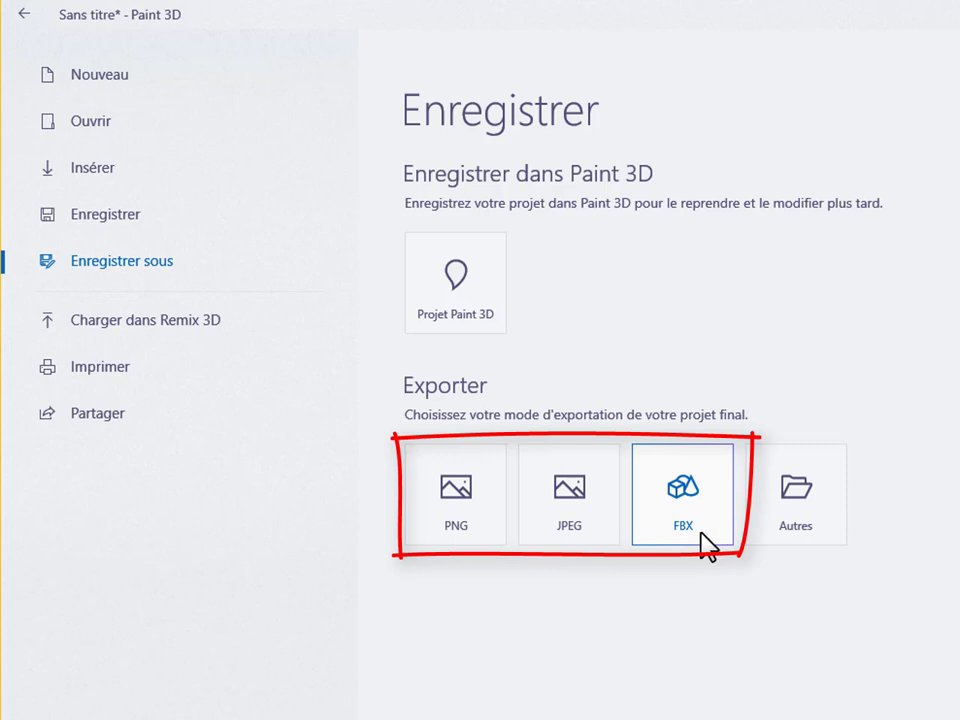
left_click(797, 500)
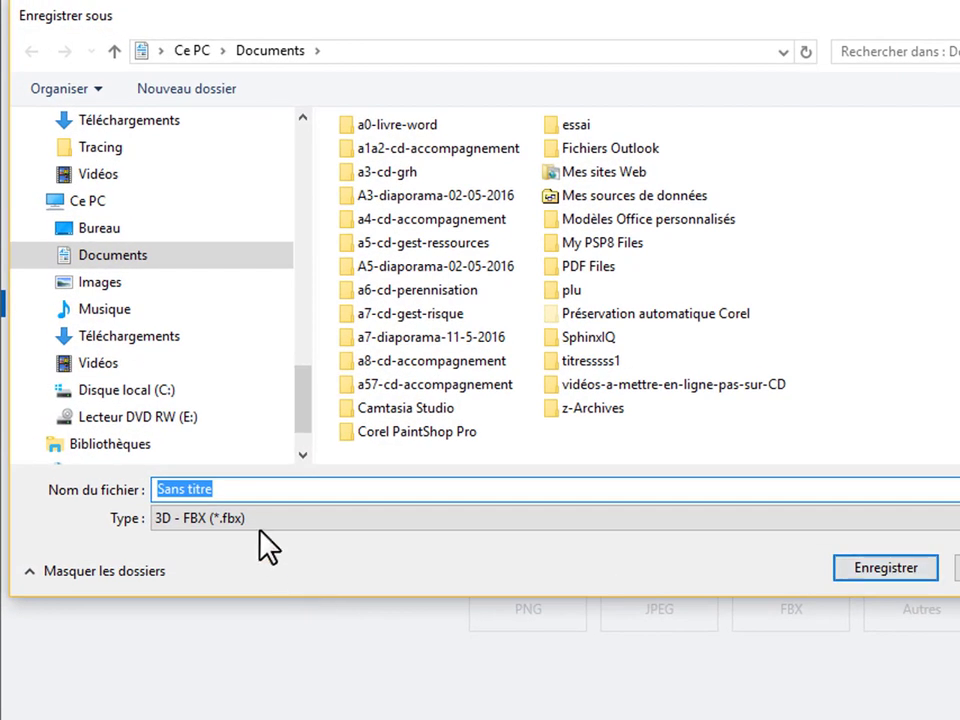
left_click(252, 518)
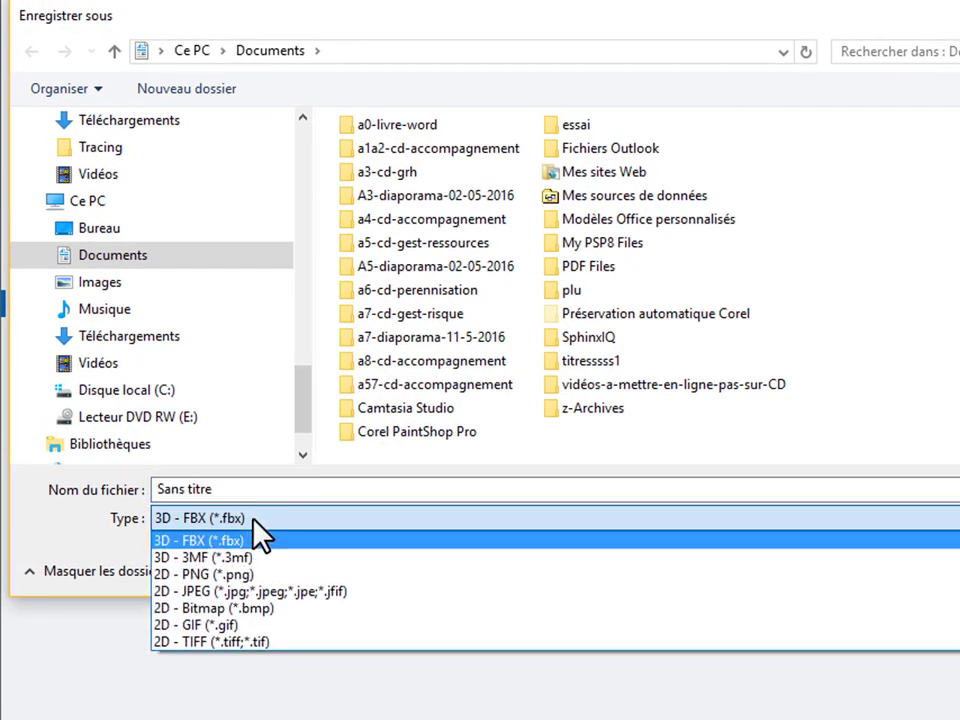